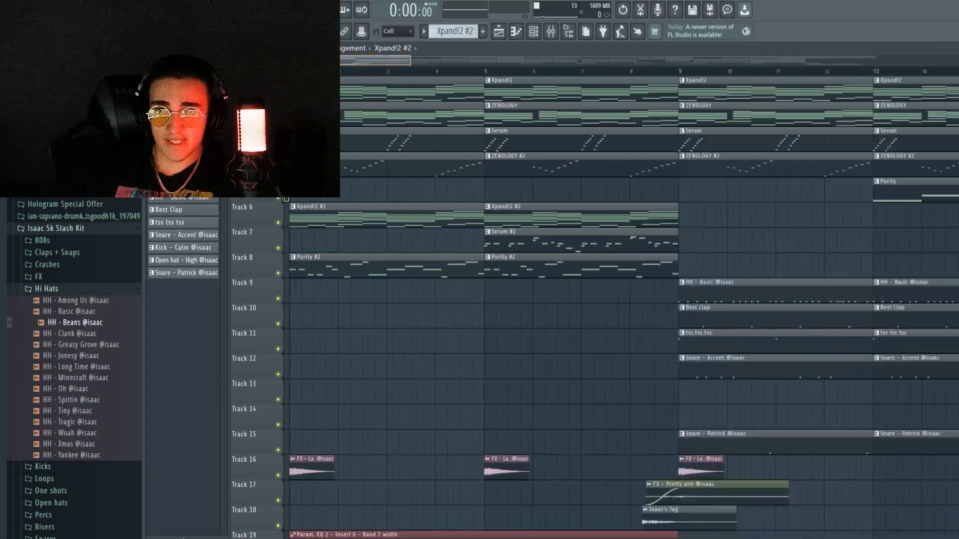
- Examine the playlist's Insert 6 EQ automation clips for Band 7 width and frequency on tracks 19 and 20
{"action": "left_click_drag", "start_coordinate": [410, 60], "coordinate": [388, 60]}
{"action": "scroll", "coordinate": [481, 132], "scroll_direction": "down", "scroll_amount": 4}
{"action": "scroll", "coordinate": [482, 133], "scroll_direction": "up", "scroll_amount": 1}
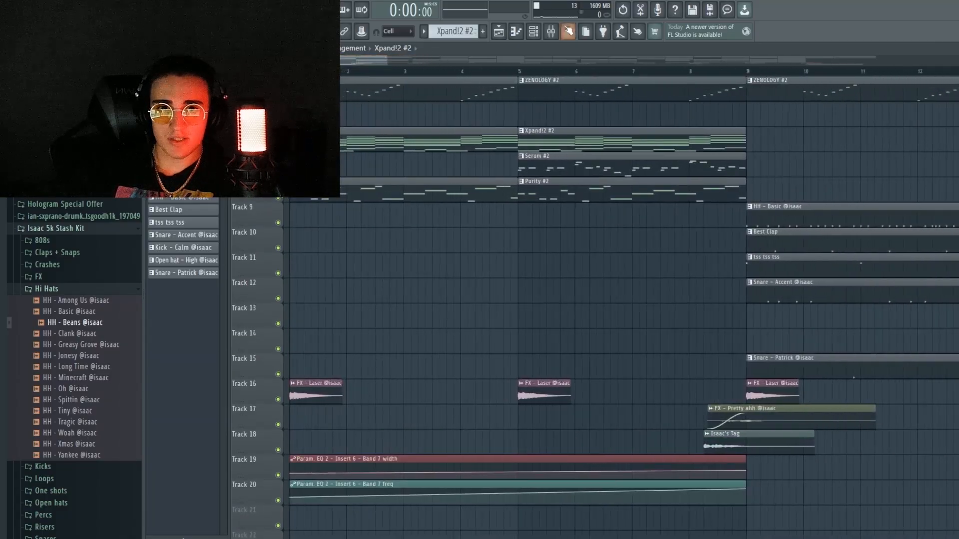
{"action": "key", "text": "F9"}
{"action": "left_click", "coordinate": [463, 310]}
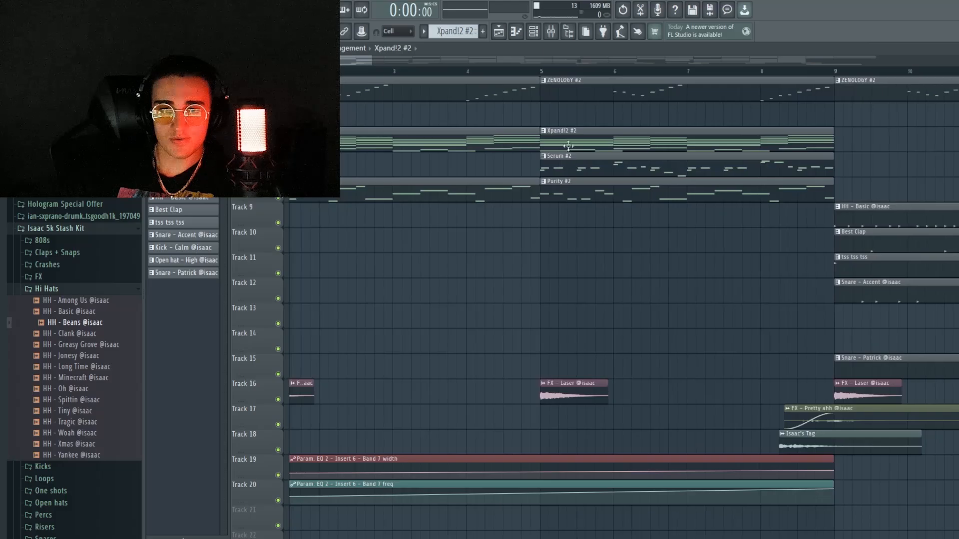
{"action": "scroll", "coordinate": [403, 317], "scroll_direction": "down", "scroll_amount": 5}
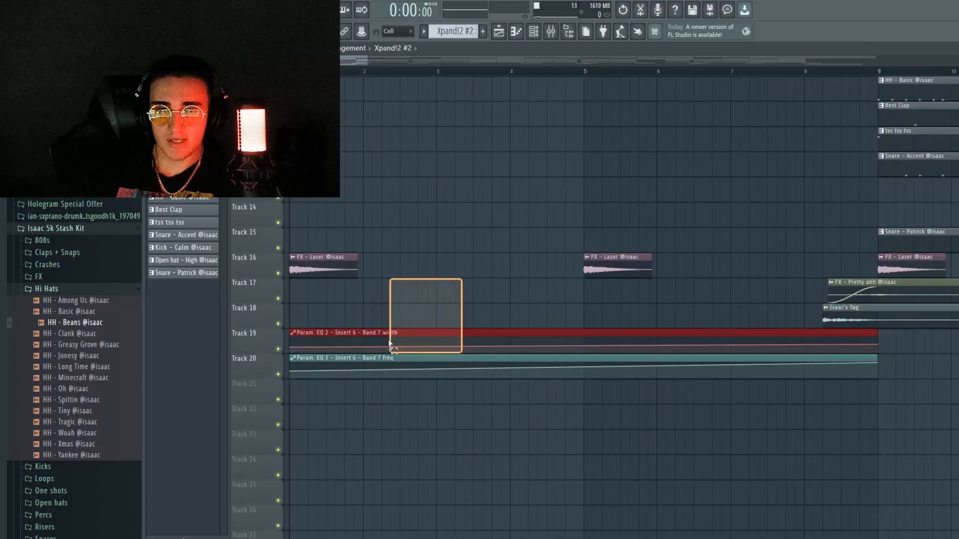
- Open the Fruity parametric EQ 2 on mixer Insert 6 to inspect its low-pass curve
{"action": "left_click", "coordinate": [562, 32]}
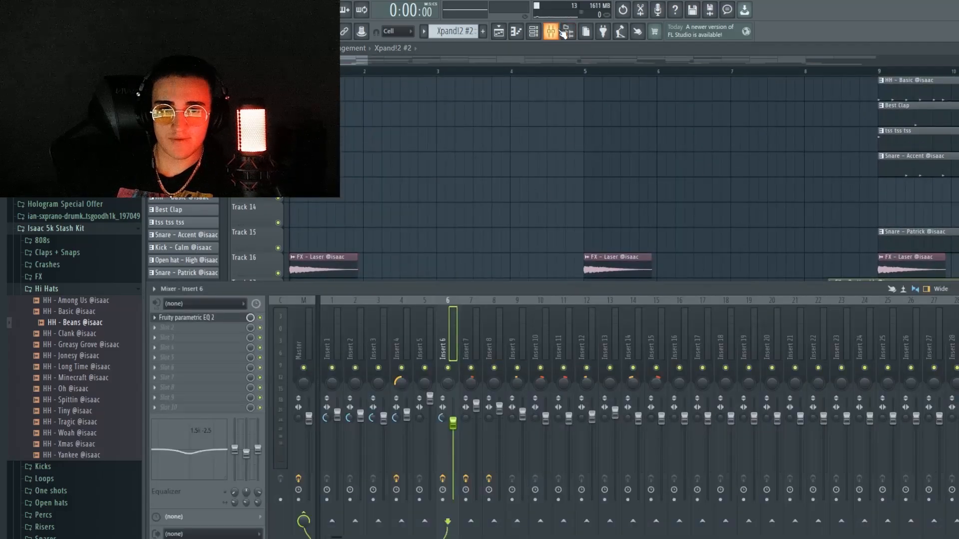
{"action": "left_click", "coordinate": [240, 322]}
{"action": "left_click_drag", "start_coordinate": [819, 308], "coordinate": [820, 304]}
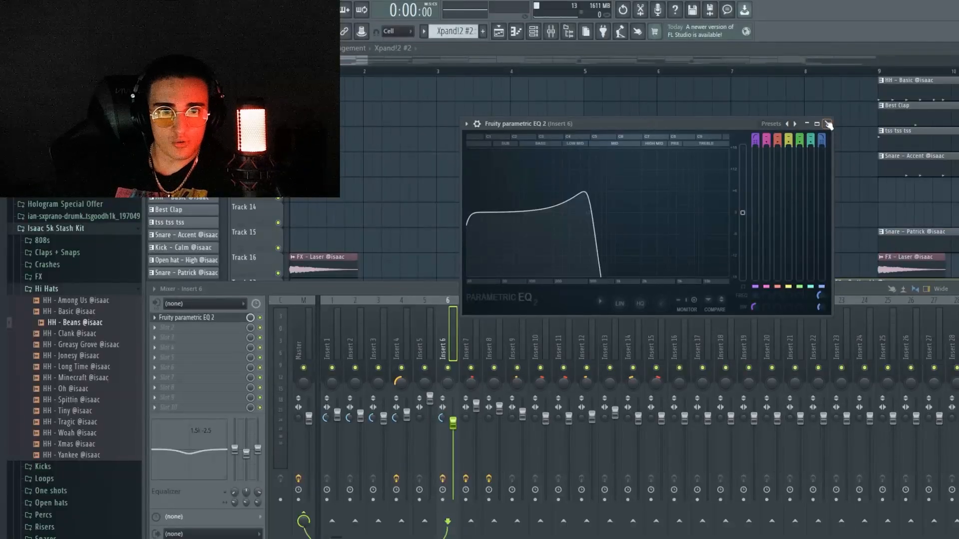
- Trace the span of the two EQ automation clips up to bar 9 and recheck mixer Insert 6
{"action": "scroll", "coordinate": [896, 239], "scroll_direction": "down", "scroll_amount": 3}
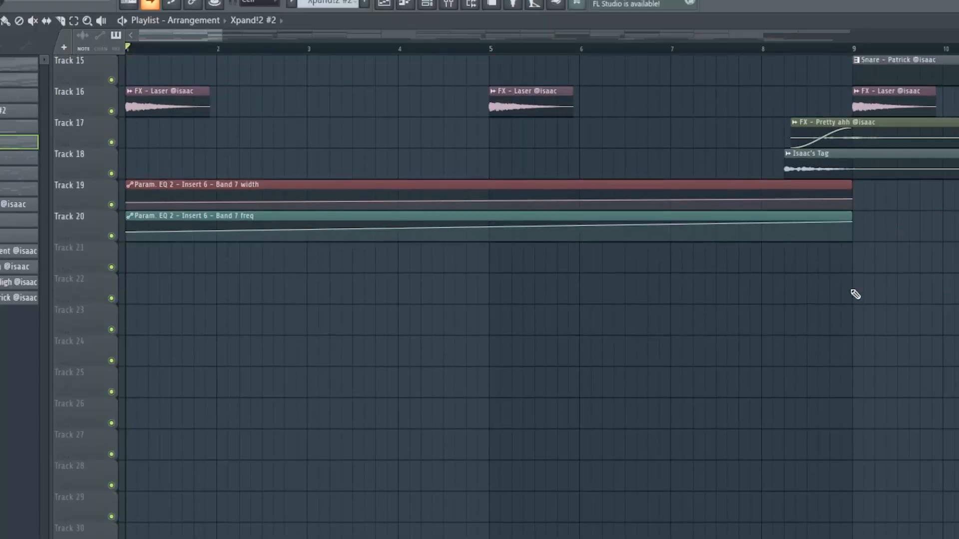
{"action": "left_click_drag", "start_coordinate": [924, 277], "coordinate": [372, 238]}
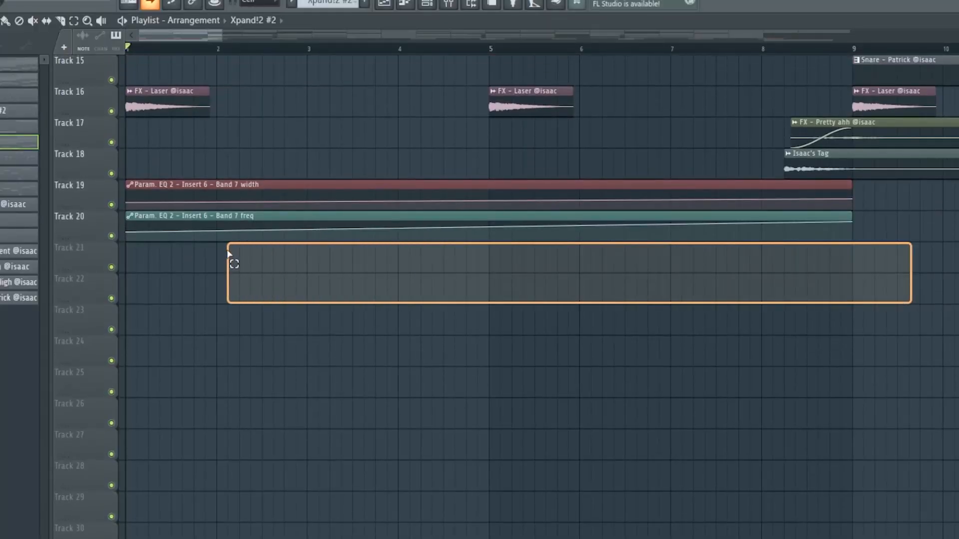
{"action": "left_click_drag", "start_coordinate": [228, 254], "coordinate": [126, 214]}
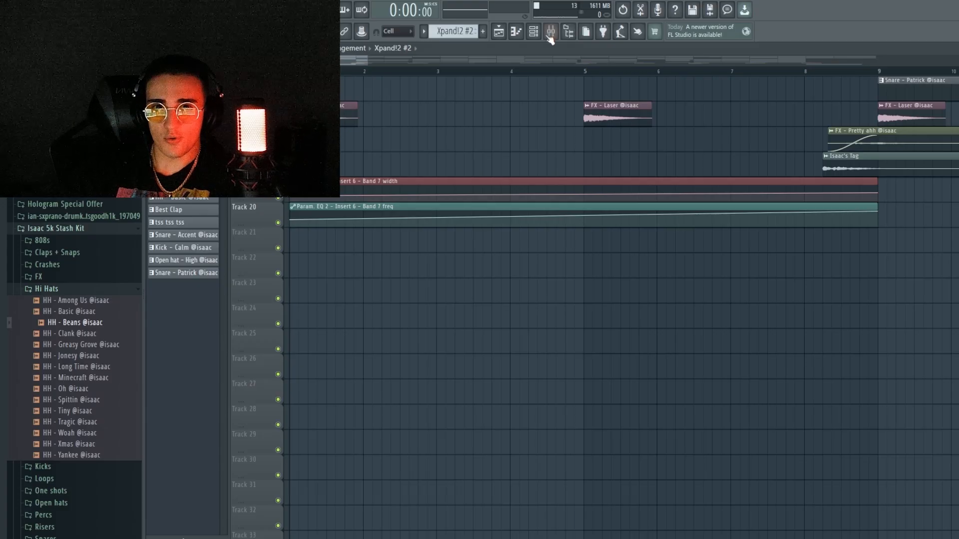
{"action": "left_click", "coordinate": [548, 36]}
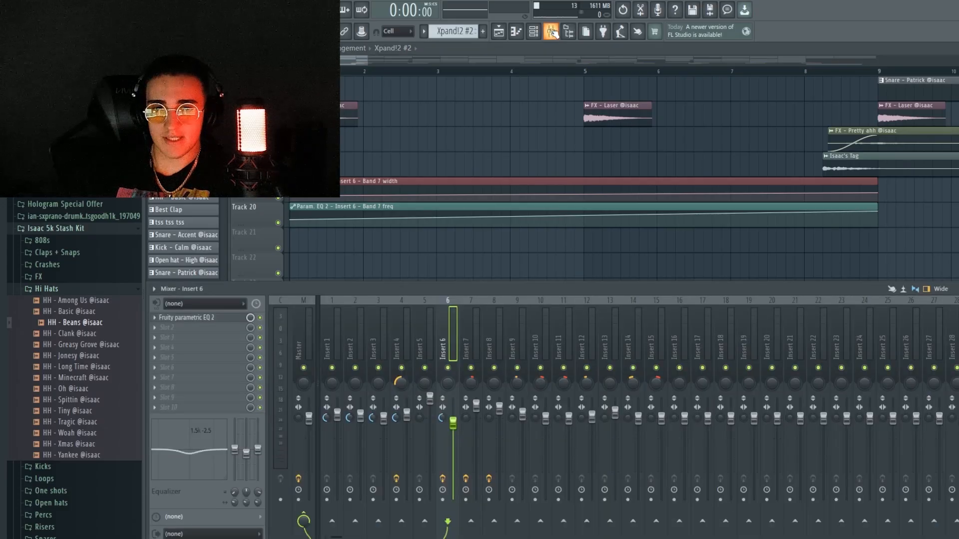
{"action": "left_click", "coordinate": [825, 301]}
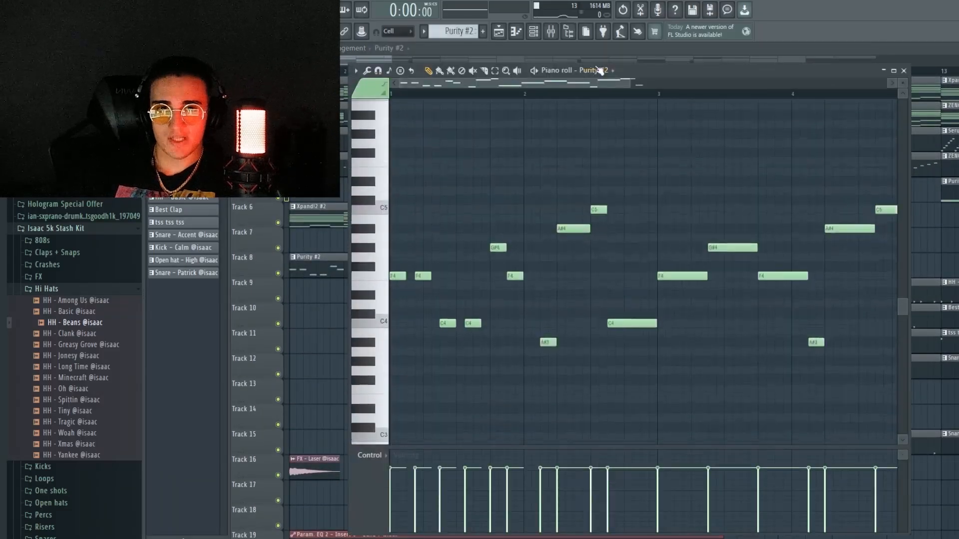
- Examine the four-bar Purity #2 melody in the piano roll
{"action": "left_click", "coordinate": [599, 70]}
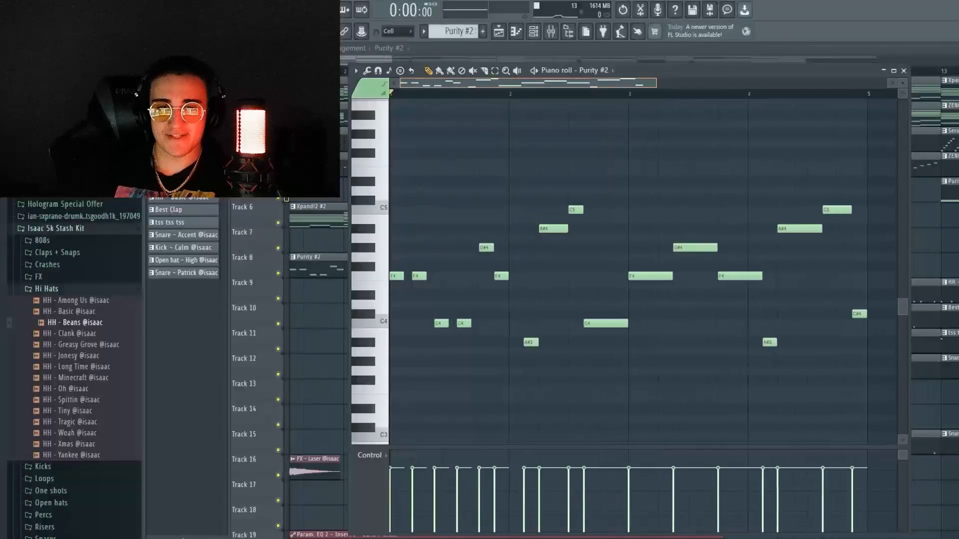
{"action": "left_click_drag", "start_coordinate": [522, 82], "coordinate": [523, 83]}
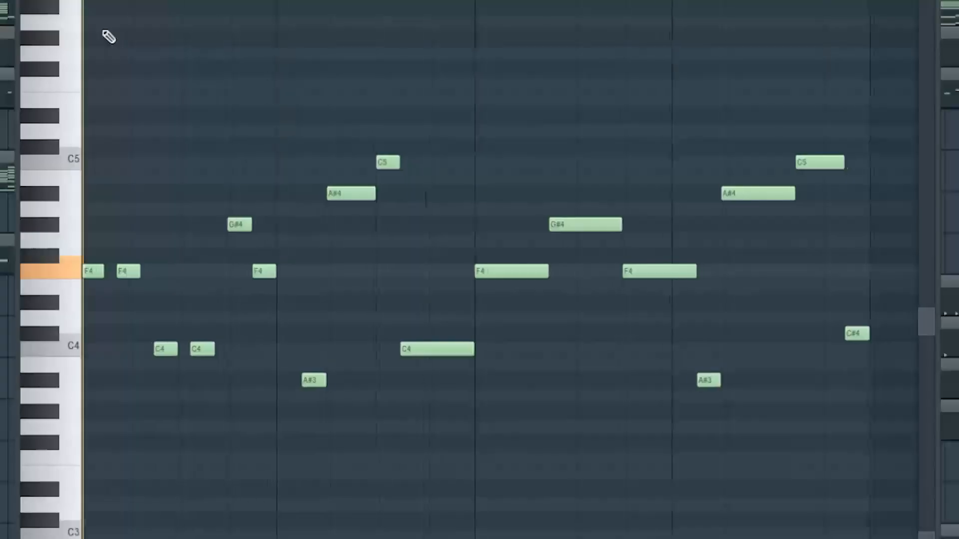
{"action": "scroll", "coordinate": [405, 133], "scroll_direction": "right", "scroll_amount": 5}
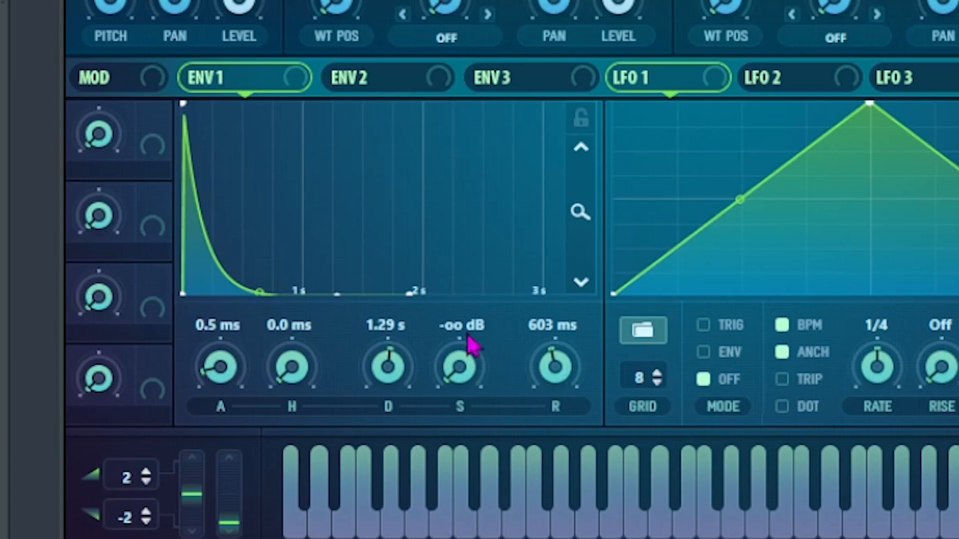
- Set the decay of Serum's envelope 1 to 1.71 s
{"action": "left_click_drag", "start_coordinate": [309, 453], "coordinate": [309, 480]}
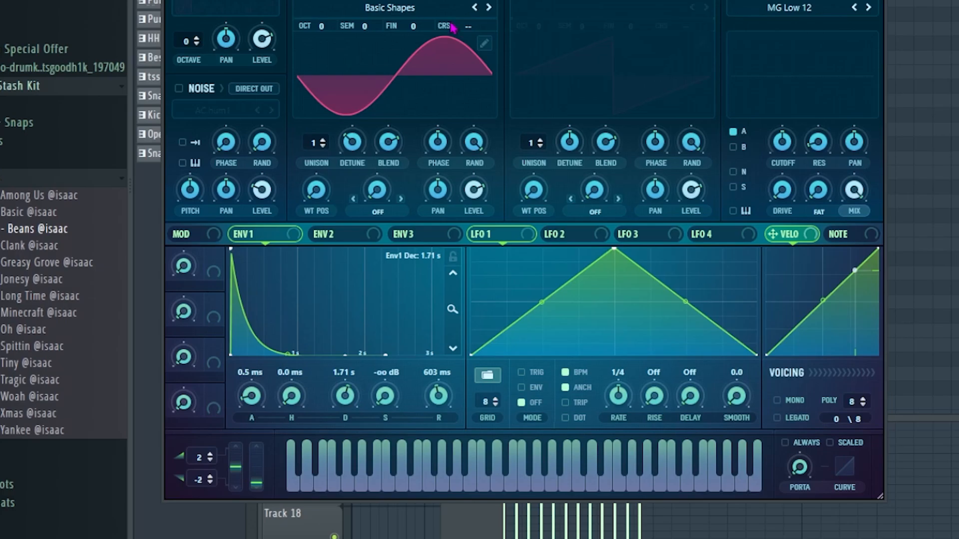
{"action": "left_click", "coordinate": [300, 135]}
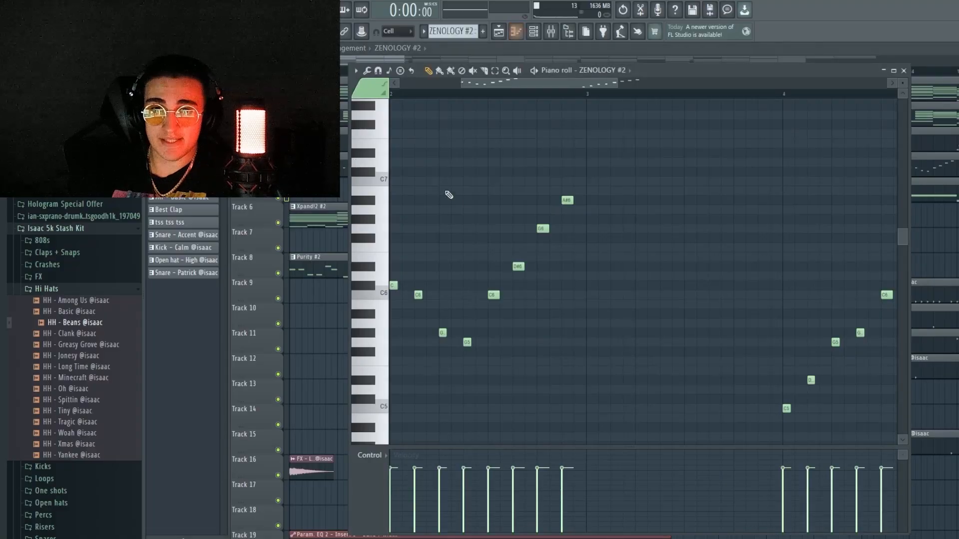
- Examine the ZENOLOGY #2 bell notes in the piano roll together with the instrument's settings
{"action": "scroll", "coordinate": [503, 228], "scroll_direction": "up", "scroll_amount": 5}
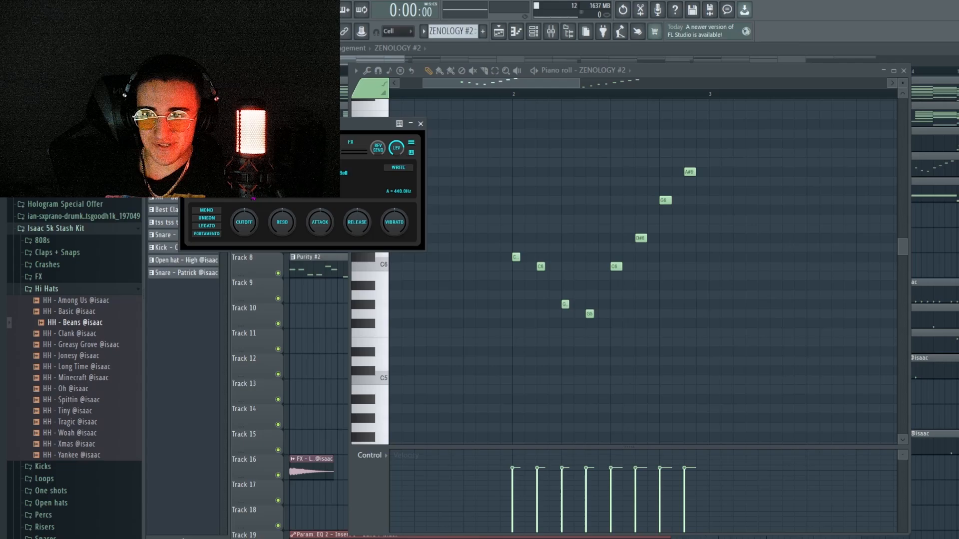
{"action": "scroll", "coordinate": [469, 244], "scroll_direction": "up", "scroll_amount": 1}
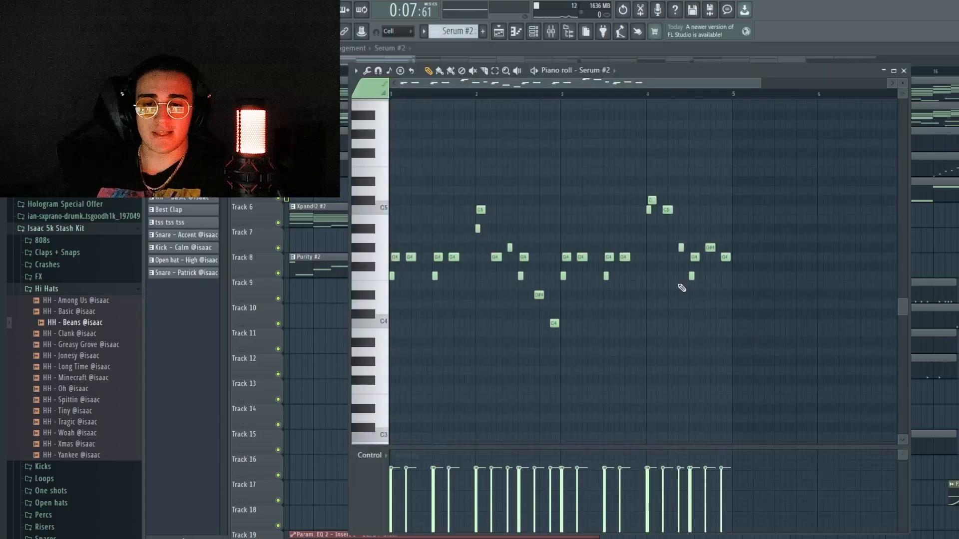
- Open the Serum #2 synth and adjust oscillator A's Bend + warp amount
{"action": "left_click", "coordinate": [604, 70]}
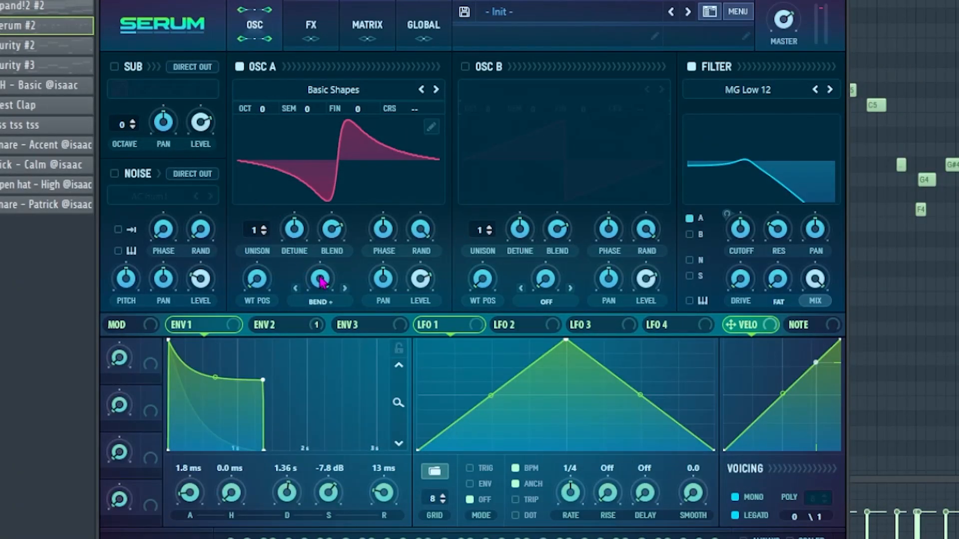
{"action": "left_click_drag", "start_coordinate": [321, 282], "coordinate": [321, 330]}
{"action": "left_click", "coordinate": [264, 324]}
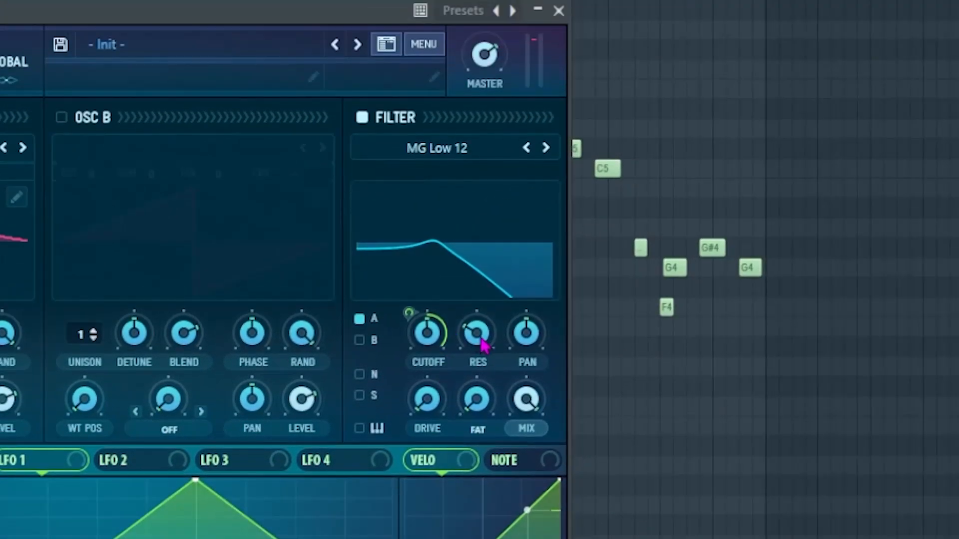
{"action": "mouse_move", "coordinate": [793, 238]}
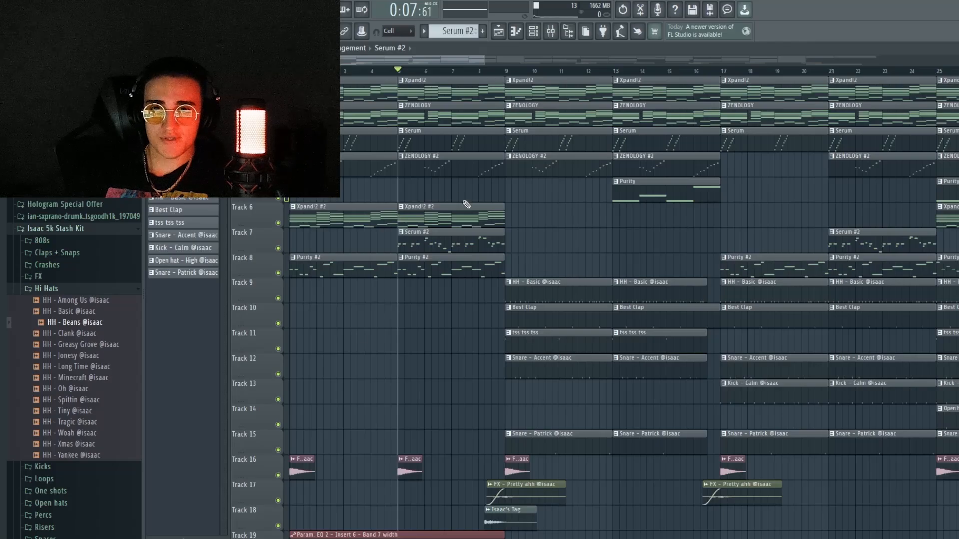
- Open the Serum pattern on track 3 of the playlist
{"action": "left_click_drag", "start_coordinate": [498, 61], "coordinate": [496, 61]}
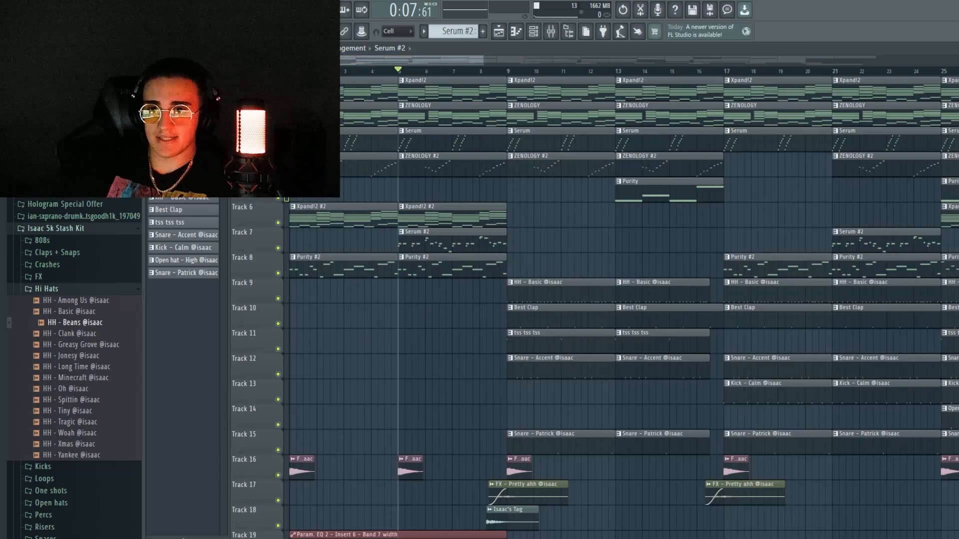
{"action": "double_click", "coordinate": [461, 143]}
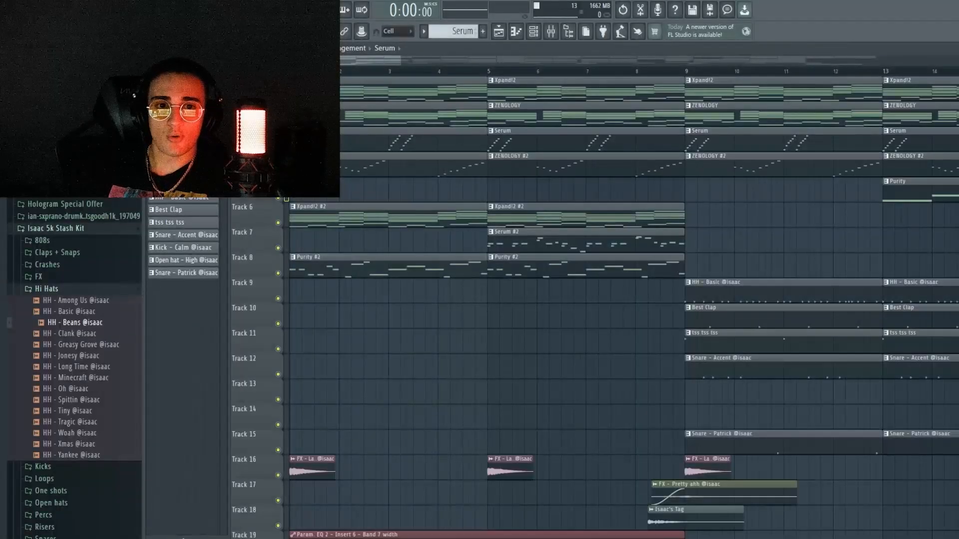
- Open the Xpand!2 pattern from the playlist and examine its chords and bass notes in the piano roll
{"action": "scroll", "coordinate": [404, 162], "scroll_direction": "right", "scroll_amount": 3}
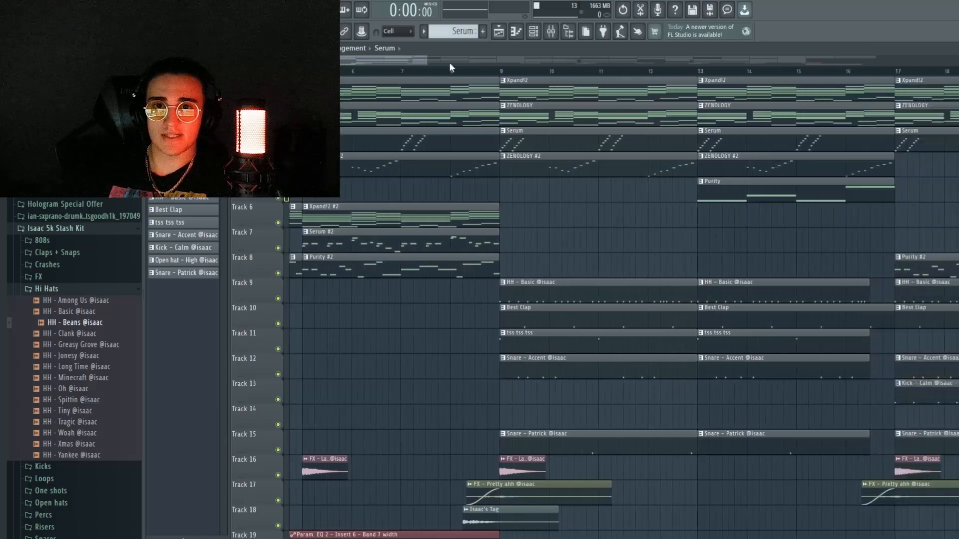
{"action": "scroll", "coordinate": [451, 68], "scroll_direction": "down", "scroll_amount": 3}
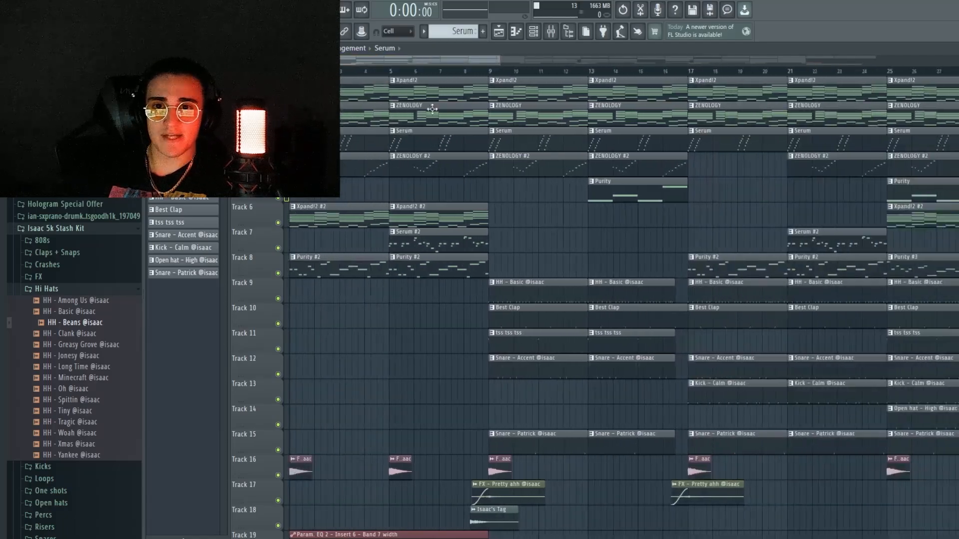
{"action": "double_click", "coordinate": [353, 93]}
{"action": "scroll", "coordinate": [570, 168], "scroll_direction": "down", "scroll_amount": 5}
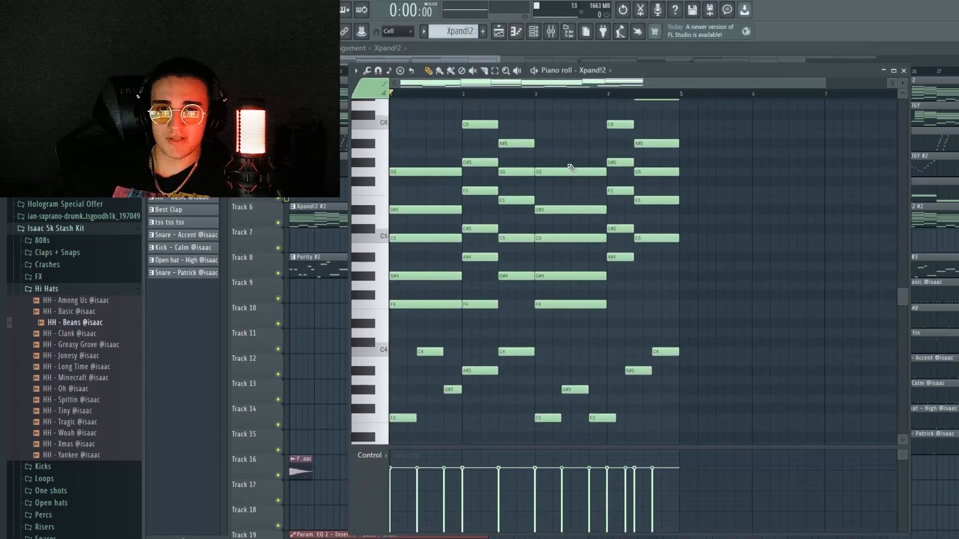
{"action": "scroll", "coordinate": [553, 84], "scroll_direction": "up", "scroll_amount": 3}
{"action": "scroll", "coordinate": [522, 321], "scroll_direction": "up", "scroll_amount": 1}
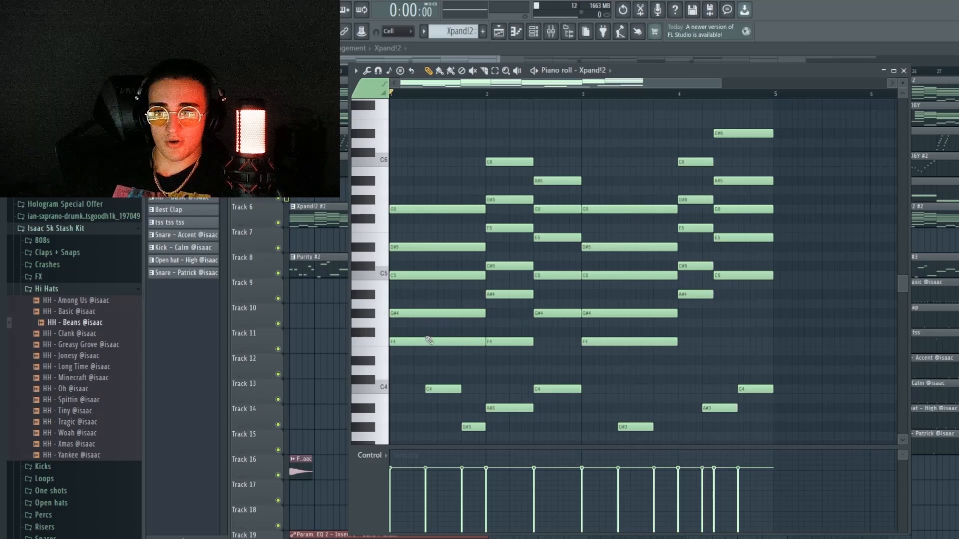
{"action": "scroll", "coordinate": [428, 343], "scroll_direction": "down", "scroll_amount": 3}
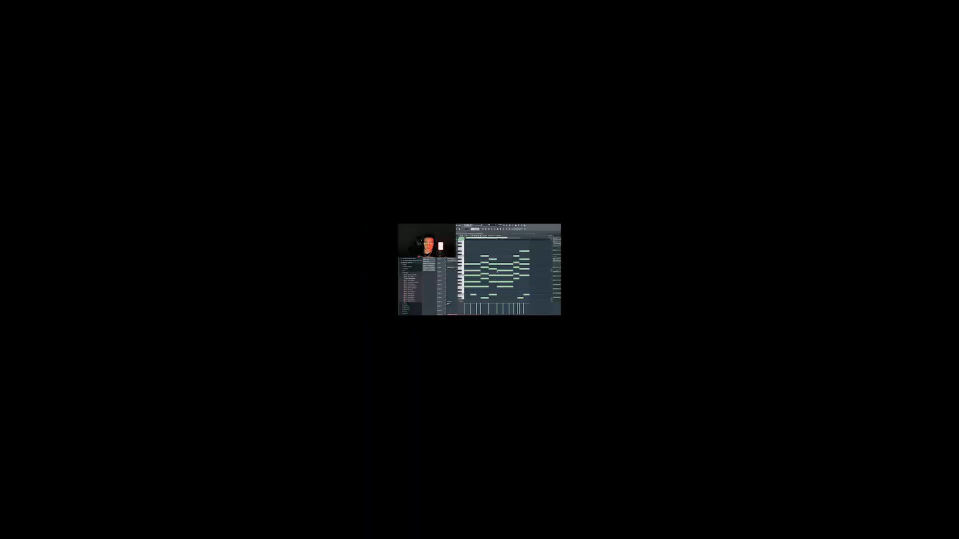
- Select the A#3 and C4 bass notes beneath the two bar-2 chords of the Xpand!2 pattern
{"action": "left_click_drag", "start_coordinate": [560, 374], "coordinate": [543, 197]}
{"action": "left_click", "coordinate": [556, 361], "text": "ctrl"}
{"action": "scroll", "coordinate": [505, 317], "scroll_direction": "down", "scroll_amount": 3}
{"action": "left_click_drag", "start_coordinate": [547, 332], "coordinate": [502, 306]}
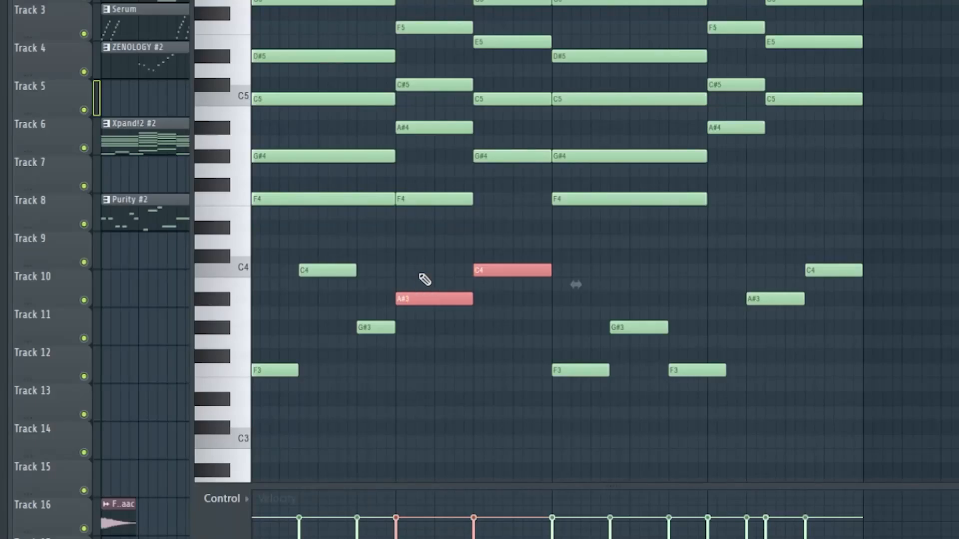
{"action": "left_click_drag", "start_coordinate": [528, 355], "coordinate": [497, 300]}
{"action": "left_click_drag", "start_coordinate": [519, 346], "coordinate": [515, 323]}
{"action": "left_click_drag", "start_coordinate": [442, 299], "coordinate": [444, 300]}
{"action": "left_click", "coordinate": [457, 315], "text": "ctrl"}
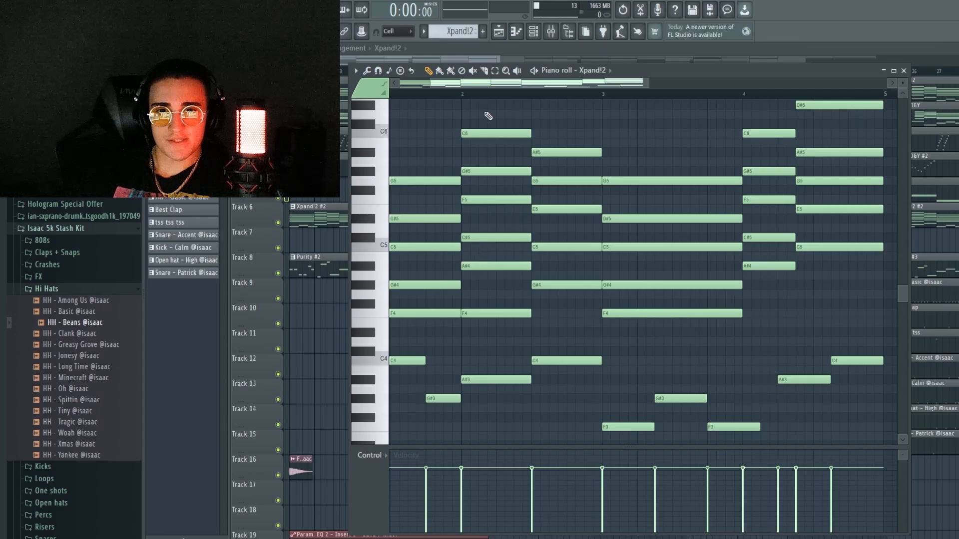
- Highlight the upper notes of the first bar-2 chord, from A#4 to C6
{"action": "left_click_drag", "start_coordinate": [524, 289], "coordinate": [481, 108]}
{"action": "right_click", "coordinate": [489, 285], "text": "alt"}
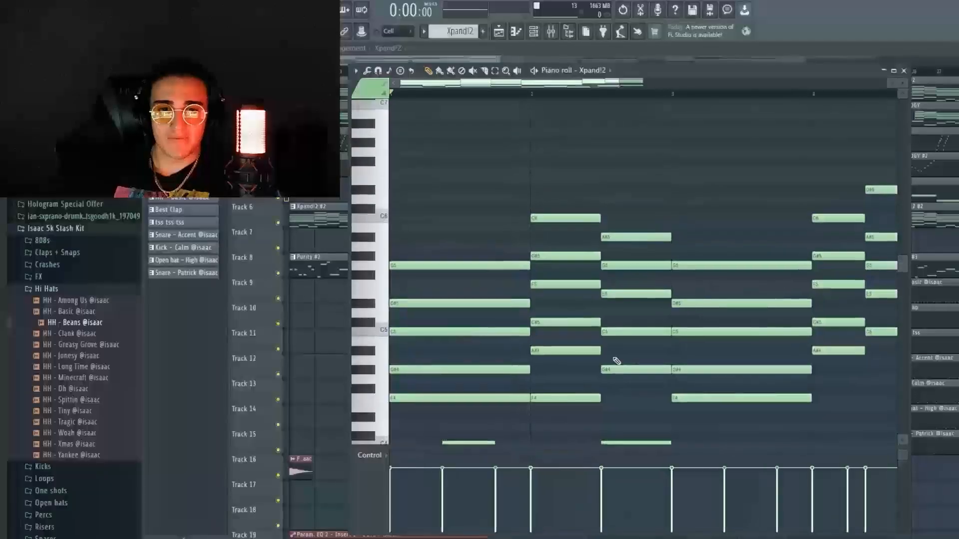
{"action": "right_click", "coordinate": [610, 364]}
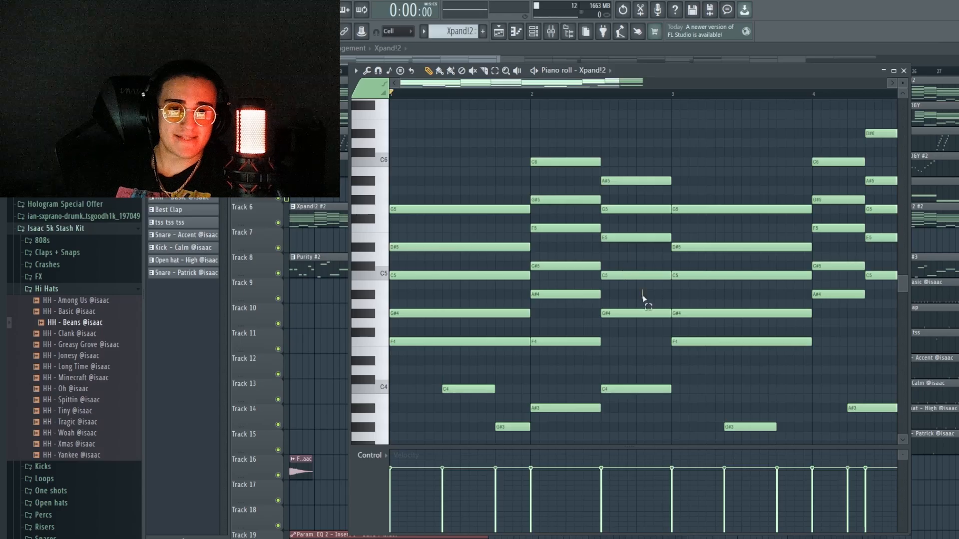
- Highlight the C5, E5, G5 and A#5 notes of the second chord in bar 2
{"action": "left_click_drag", "start_coordinate": [642, 297], "coordinate": [632, 180]}
{"action": "scroll", "coordinate": [640, 295], "scroll_direction": "up", "scroll_amount": 2}
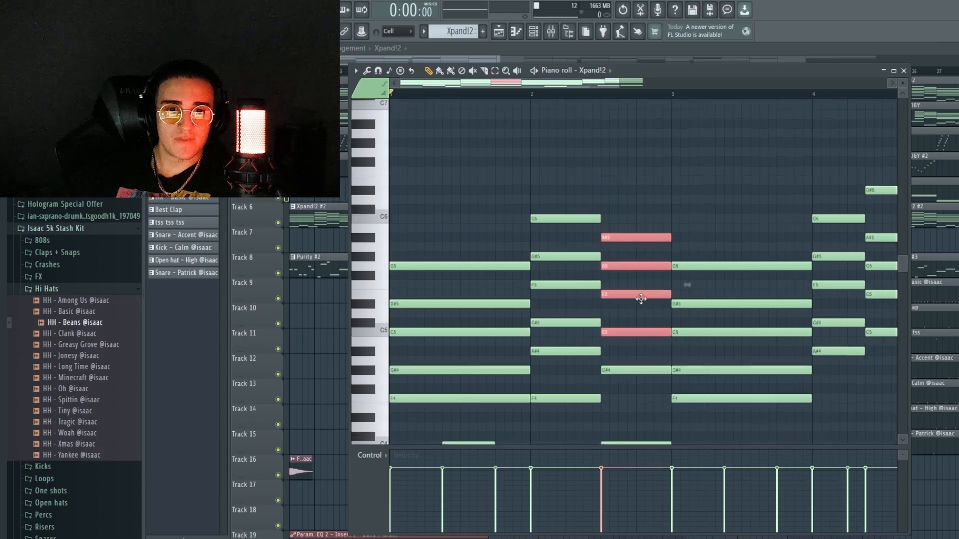
{"action": "scroll", "coordinate": [634, 296], "scroll_direction": "right", "scroll_amount": 1}
{"action": "scroll", "coordinate": [613, 292], "scroll_direction": "down", "scroll_amount": 1}
{"action": "left_click", "coordinate": [555, 288], "text": "ctrl"}
- Audition the E5 and G5 notes of the second bar-2 chord, adding and removing a trial note below E5
{"action": "left_click", "coordinate": [554, 265]}
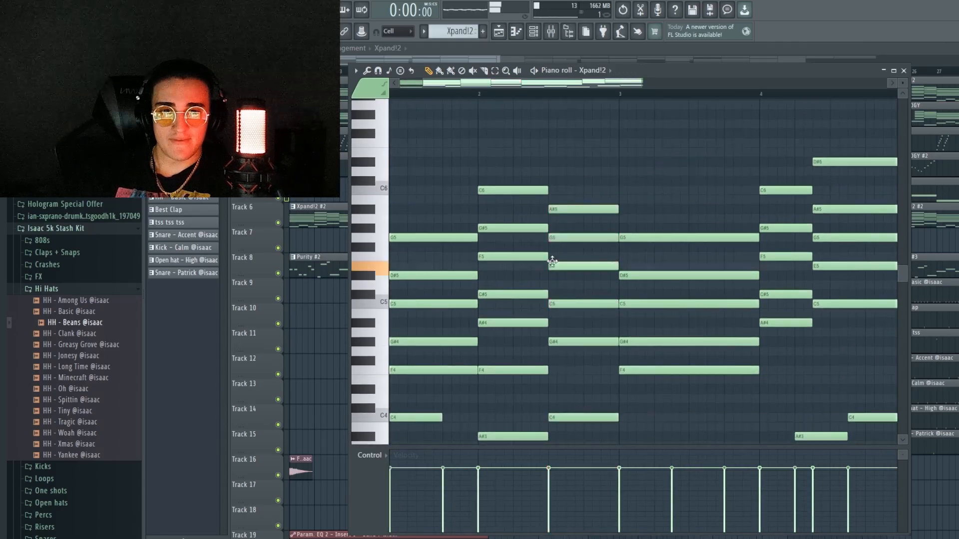
{"action": "left_click", "coordinate": [558, 285]}
{"action": "right_click", "coordinate": [567, 285]}
{"action": "left_click", "coordinate": [560, 266]}
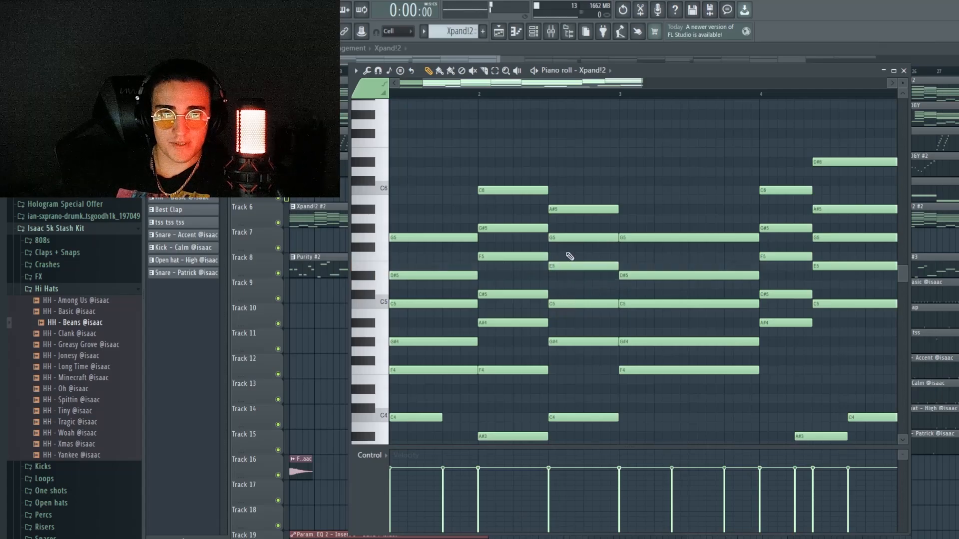
{"action": "left_click", "coordinate": [554, 238]}
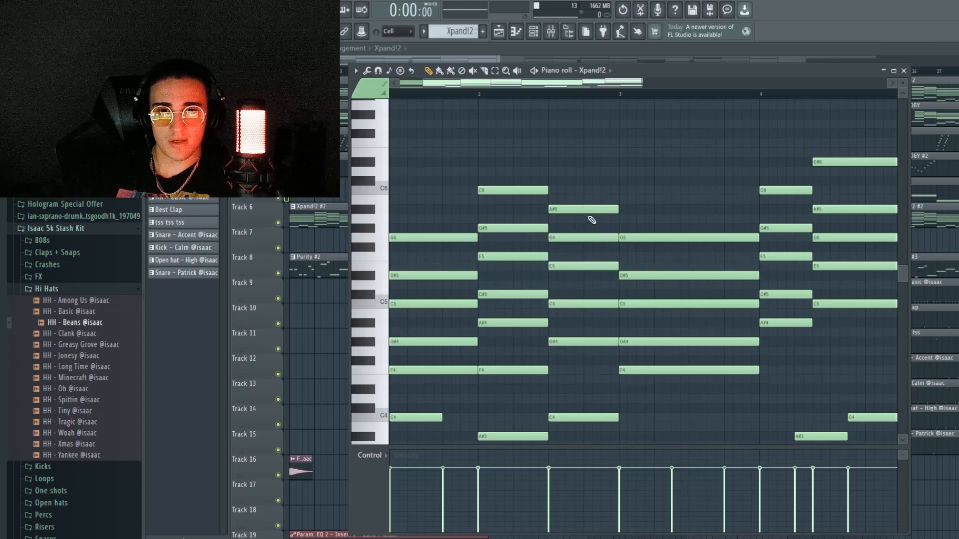
- Highlight the second chord in bar 2 from its C4 bass note up to A#5
{"action": "key", "text": "y"}
{"action": "left_click_drag", "start_coordinate": [579, 288], "coordinate": [580, 286]}
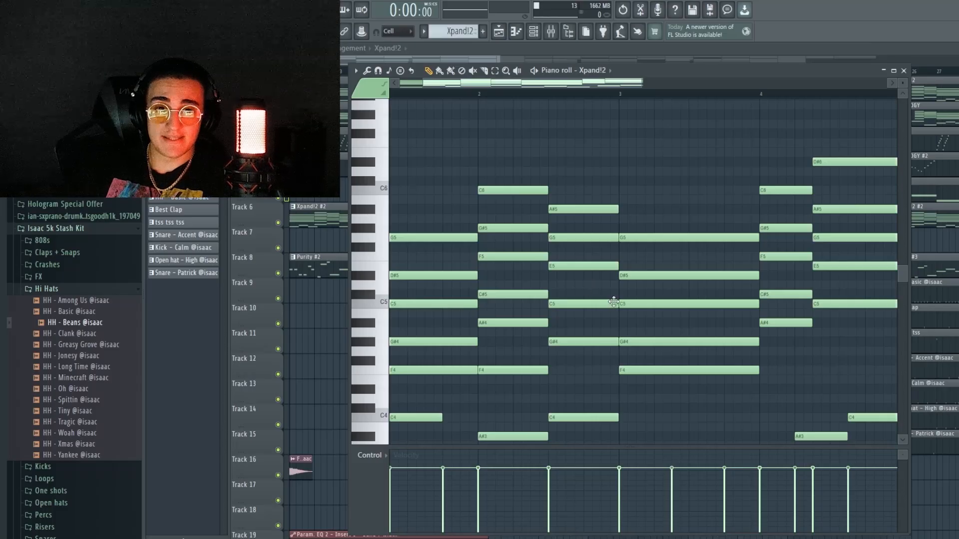
{"action": "scroll", "coordinate": [612, 304], "scroll_direction": "down", "scroll_amount": 3}
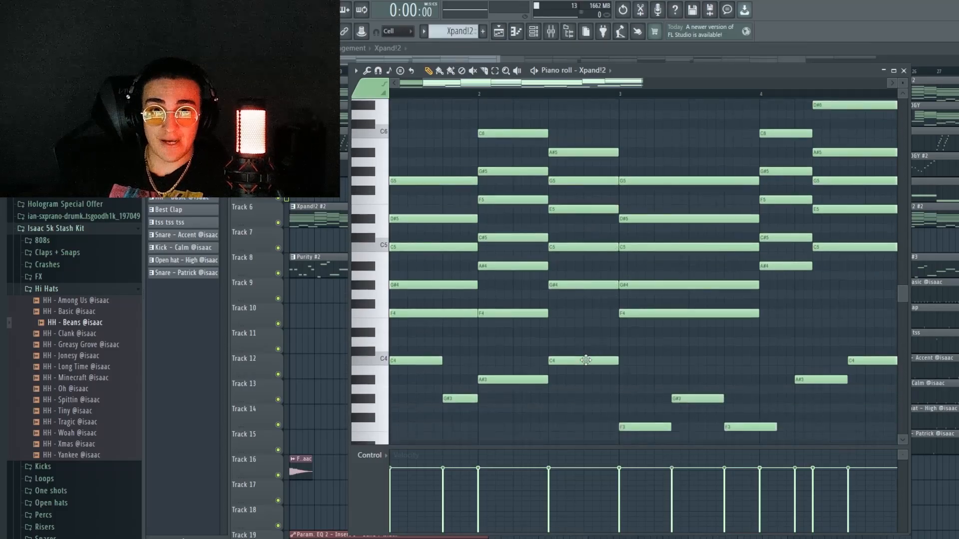
{"action": "left_click_drag", "start_coordinate": [592, 387], "coordinate": [620, 93]}
- Highlight the notes of the final chord in bar 4 and clear the selection
{"action": "scroll", "coordinate": [591, 354], "scroll_direction": "down", "scroll_amount": 6}
{"action": "scroll", "coordinate": [699, 250], "scroll_direction": "right", "scroll_amount": 3}
{"action": "left_click_drag", "start_coordinate": [762, 400], "coordinate": [799, 210]}
{"action": "scroll", "coordinate": [764, 340], "scroll_direction": "up", "scroll_amount": 2}
{"action": "left_click", "coordinate": [773, 413], "text": "ctrl"}
{"action": "scroll", "coordinate": [764, 369], "scroll_direction": "down", "scroll_amount": 3}
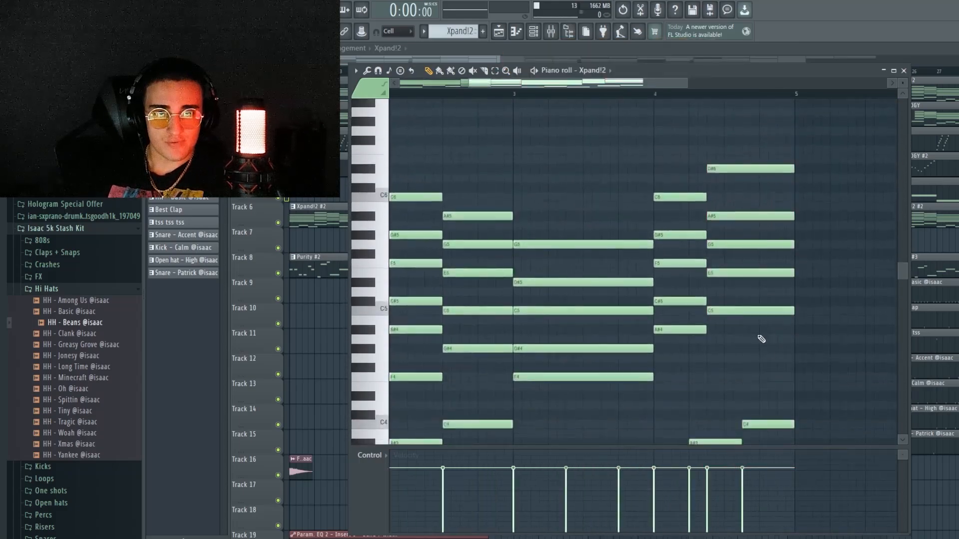
- Highlight the D#6 top note of the final bar-4 chord and clear the selection
{"action": "right_click", "coordinate": [754, 331], "text": "alt"}
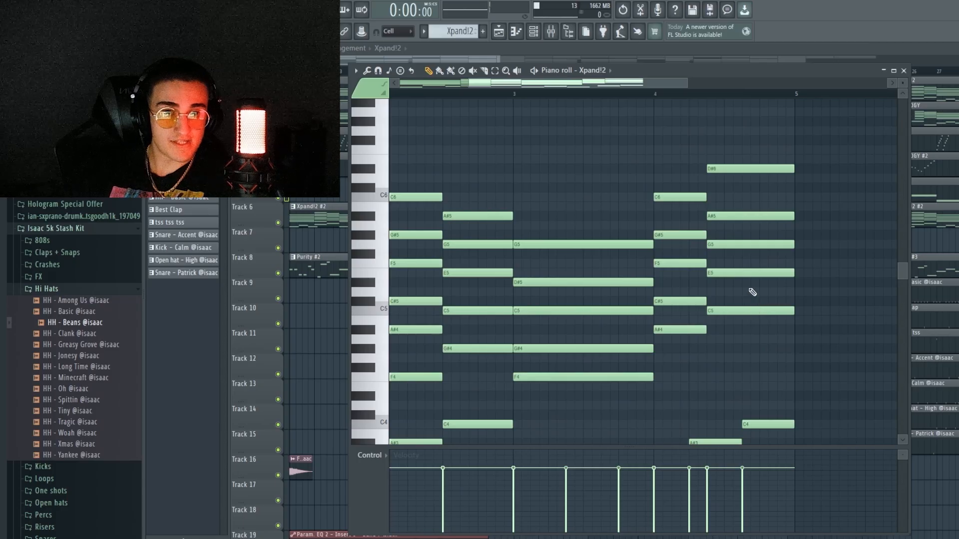
{"action": "left_click_drag", "start_coordinate": [749, 190], "coordinate": [691, 150]}
{"action": "left_click", "coordinate": [754, 187], "text": "ctrl"}
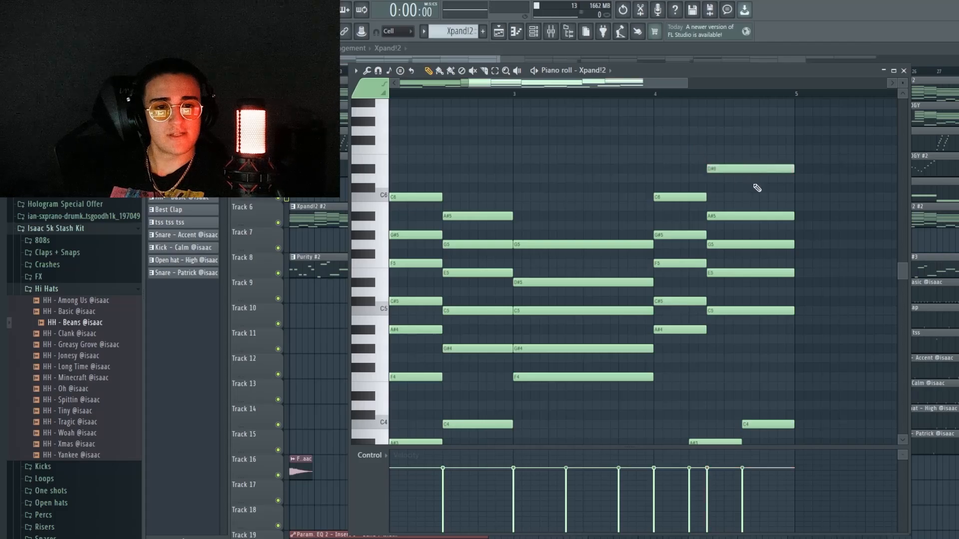
{"action": "left_click_drag", "start_coordinate": [755, 188], "coordinate": [729, 155]}
{"action": "left_click", "coordinate": [727, 148], "text": "ctrl"}
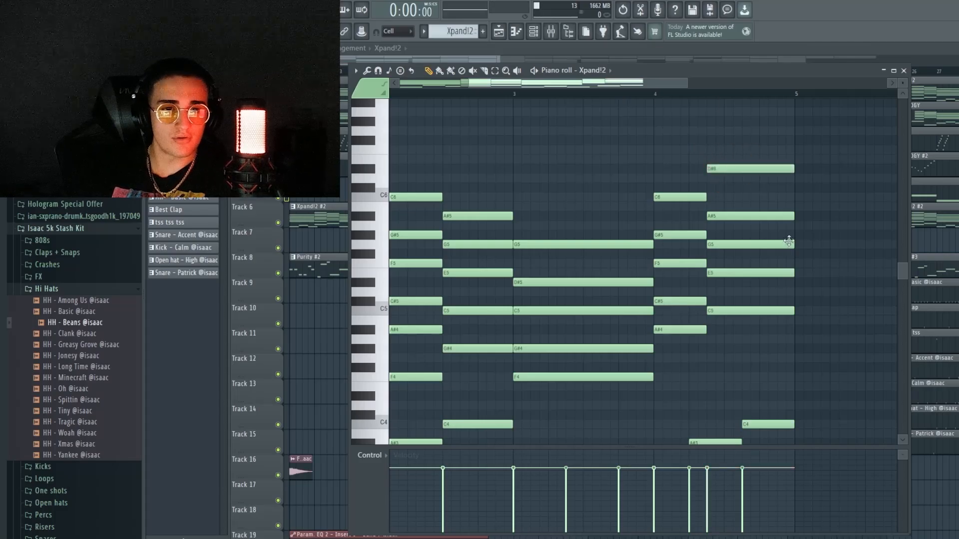
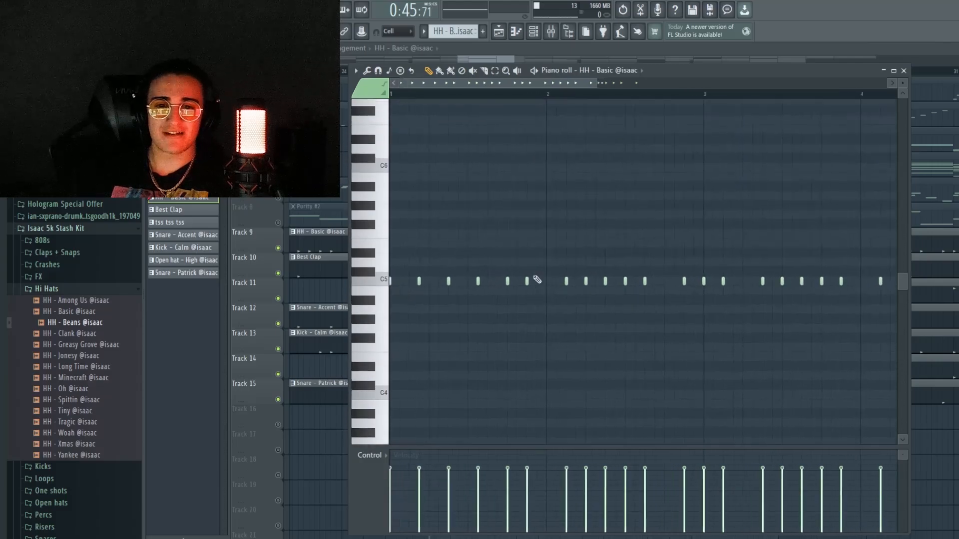
{"action": "scroll", "coordinate": [538, 272], "scroll_direction": "up", "scroll_amount": 1}
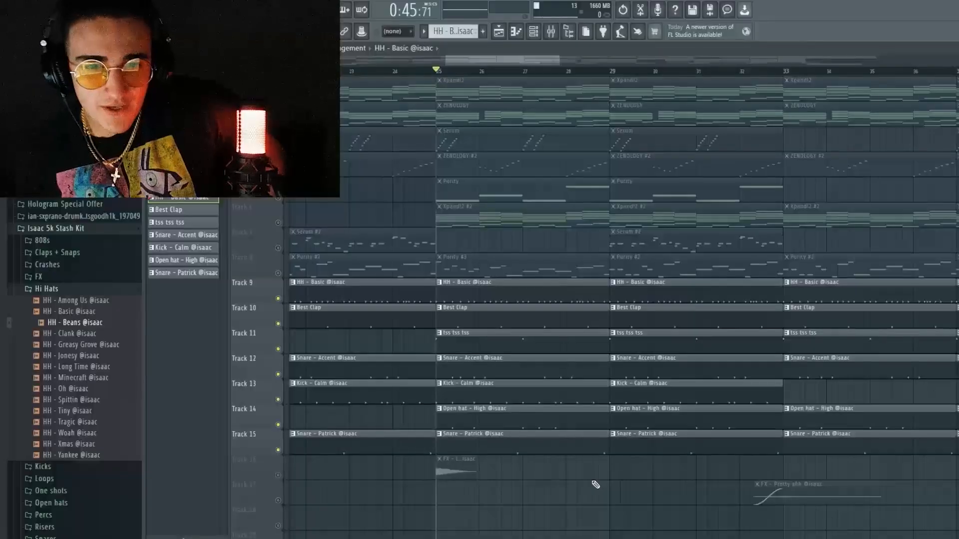
{"action": "scroll", "coordinate": [490, 298], "scroll_direction": "up", "scroll_amount": 3}
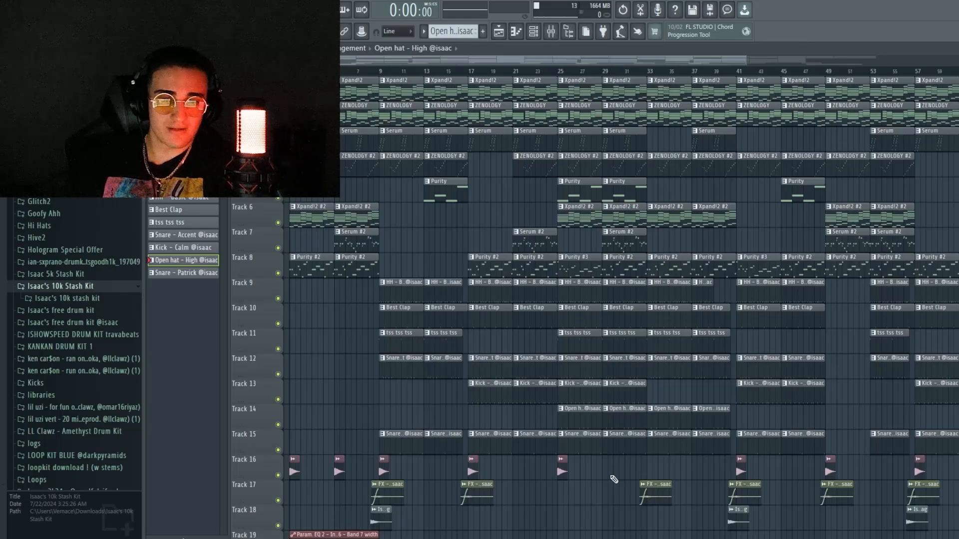
- Highlight the drum clips and the melody clips in bars 25 to 32 of the playlist
{"action": "left_click_drag", "start_coordinate": [619, 476], "coordinate": [574, 295]}
{"action": "left_click", "coordinate": [612, 477], "text": "ctrl"}
{"action": "scroll", "coordinate": [611, 478], "scroll_direction": "down", "scroll_amount": 1}
{"action": "left_click_drag", "start_coordinate": [593, 262], "coordinate": [553, 90]}
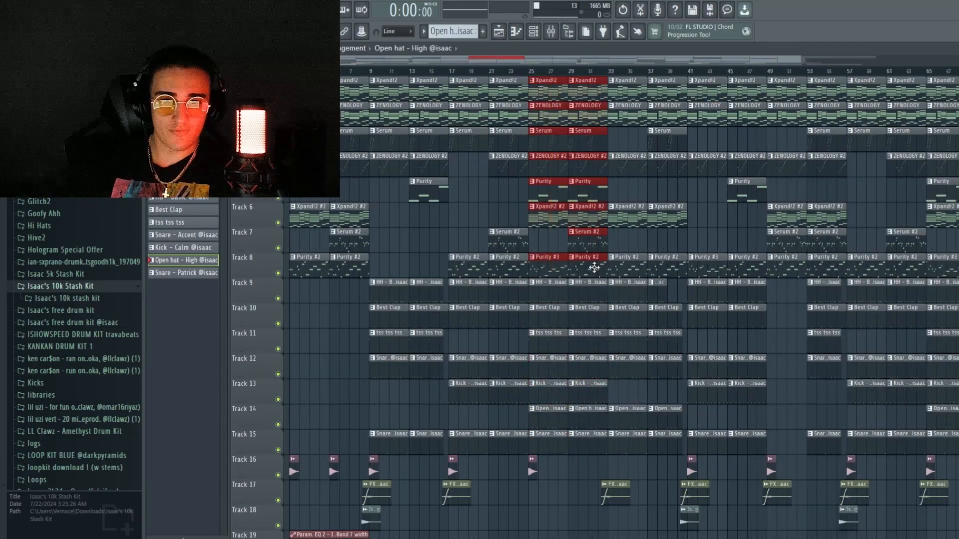
{"action": "left_click", "coordinate": [593, 268]}
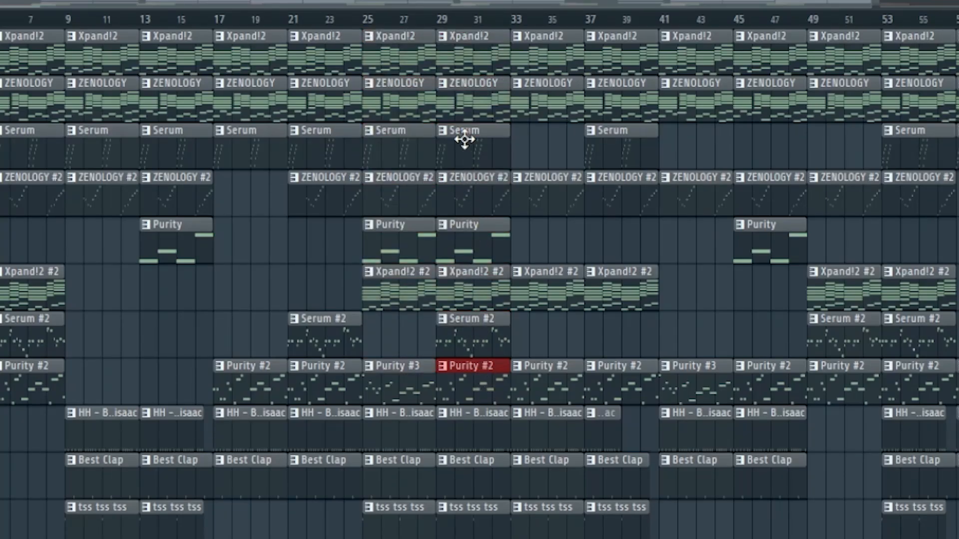
- Highlight the ZENOLOGY #2 clip at bar 33 and the Purity clips in bars 25 to 32, clearing the selection
{"action": "left_click", "coordinate": [534, 190]}
{"action": "scroll", "coordinate": [525, 16], "scroll_direction": "down", "scroll_amount": 2}
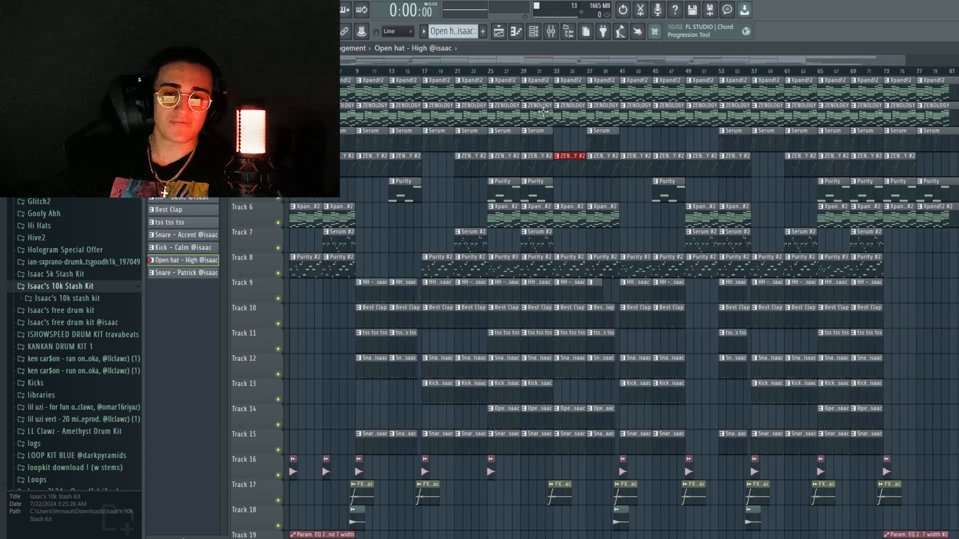
{"action": "left_click_drag", "start_coordinate": [542, 188], "coordinate": [499, 206]}
{"action": "left_click", "coordinate": [605, 197], "text": "ctrl"}
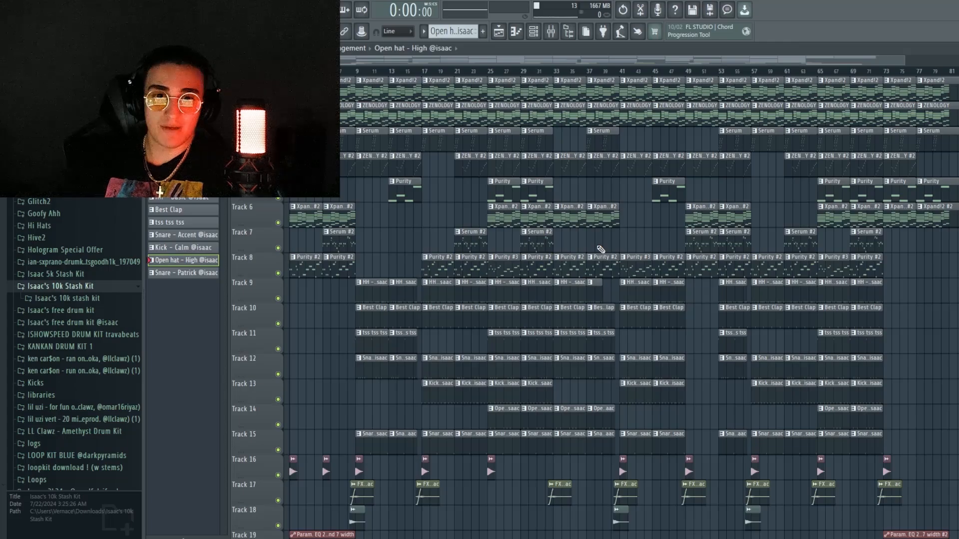
- Highlight the Serum, ZENOLOGY #2 and Purity clips and the drum clips in bars 25 to 32, clearing the selection
{"action": "scroll", "coordinate": [573, 89], "scroll_direction": "down", "scroll_amount": 2}
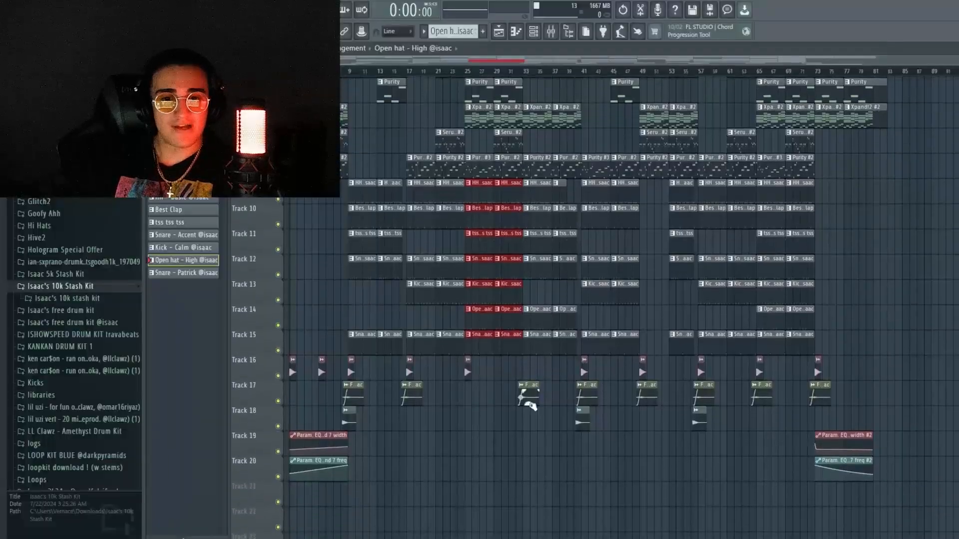
{"action": "left_click", "coordinate": [503, 439], "text": "ctrl"}
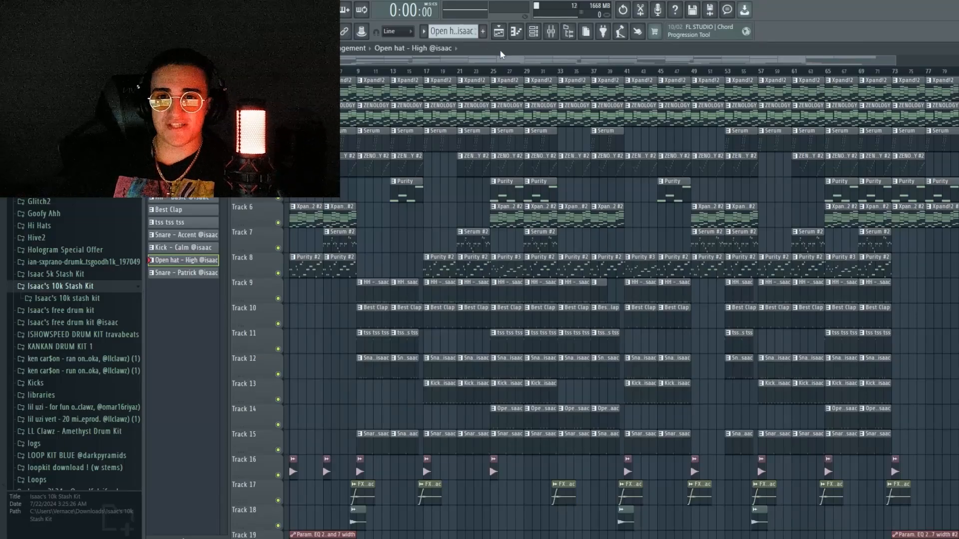
{"action": "scroll", "coordinate": [504, 60], "scroll_direction": "up", "scroll_amount": 1}
{"action": "left_click_drag", "start_coordinate": [553, 201], "coordinate": [525, 137]}
{"action": "left_click_drag", "start_coordinate": [554, 495], "coordinate": [508, 294]}
{"action": "left_click", "coordinate": [532, 467], "text": "ctrl"}
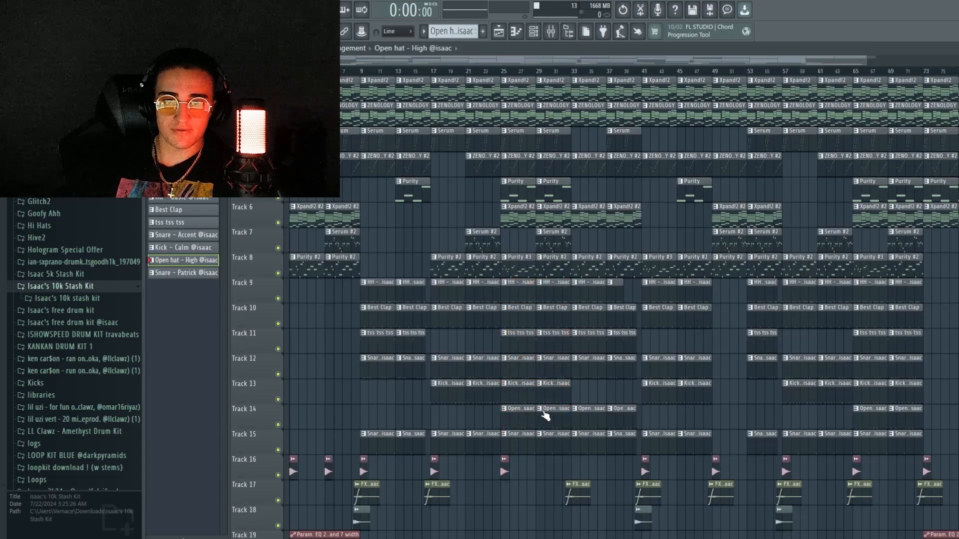
- Highlight the ZENOLOGY #2 clip at bar 33 and clear the selection
{"action": "scroll", "coordinate": [572, 60], "scroll_direction": "up", "scroll_amount": 1}
{"action": "left_click_drag", "start_coordinate": [615, 182], "coordinate": [621, 168]}
{"action": "scroll", "coordinate": [615, 60], "scroll_direction": "up", "scroll_amount": 3}
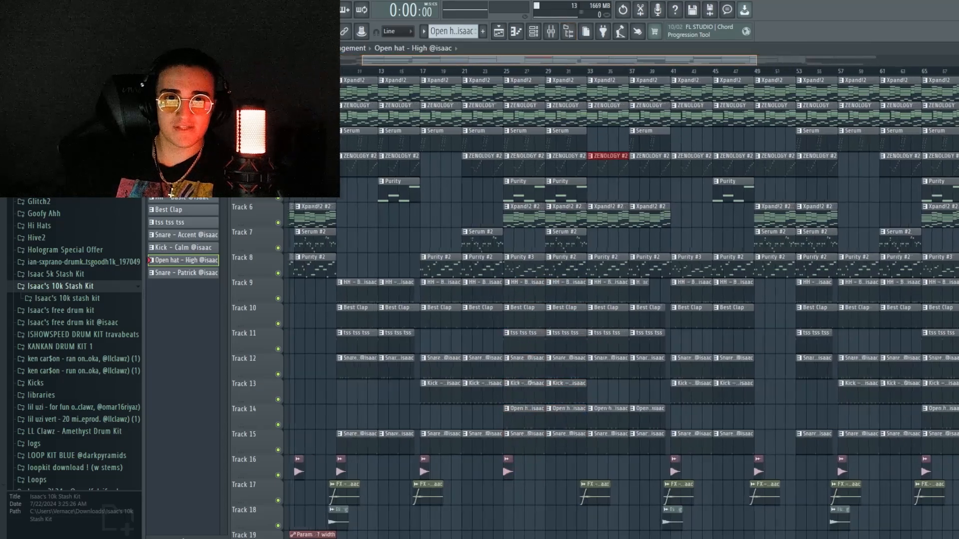
{"action": "left_click", "coordinate": [691, 194], "text": "ctrl"}
- Place the playhead at bar 25 and play the song from there
{"action": "left_click", "coordinate": [520, 71]}
{"action": "scroll", "coordinate": [522, 62], "scroll_direction": "up", "scroll_amount": 4}
{"action": "scroll", "coordinate": [521, 61], "scroll_direction": "up", "scroll_amount": 1}
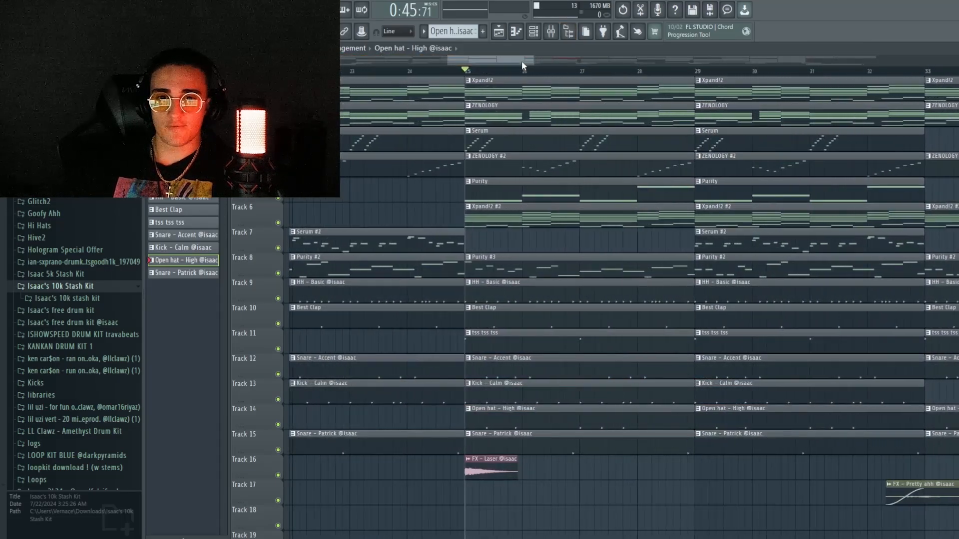
{"action": "key", "text": "space"}
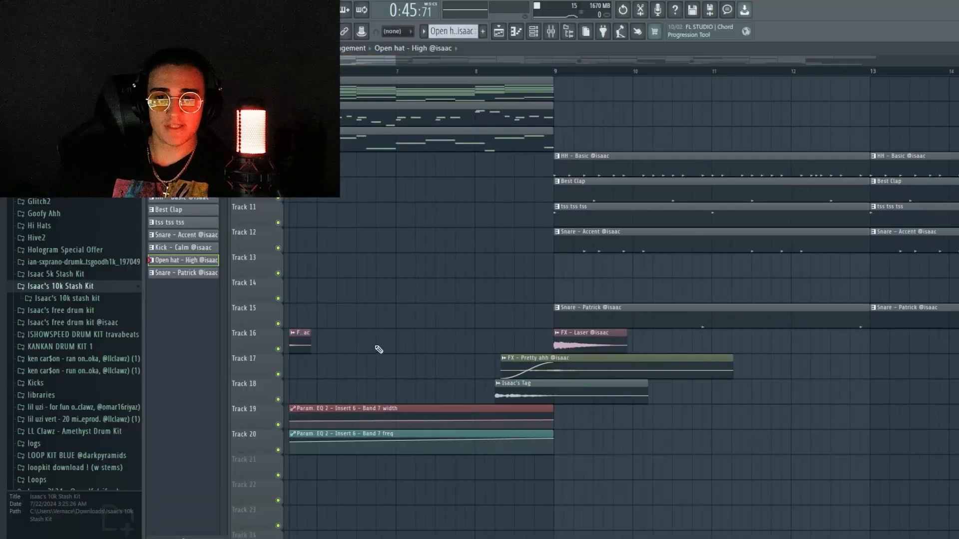
- Inspect the sample settings of the FX - Pretty ahh riser before bar 9 on Track 17 and close them
{"action": "scroll", "coordinate": [516, 358], "scroll_direction": "up", "scroll_amount": 2, "text": "ctrl"}
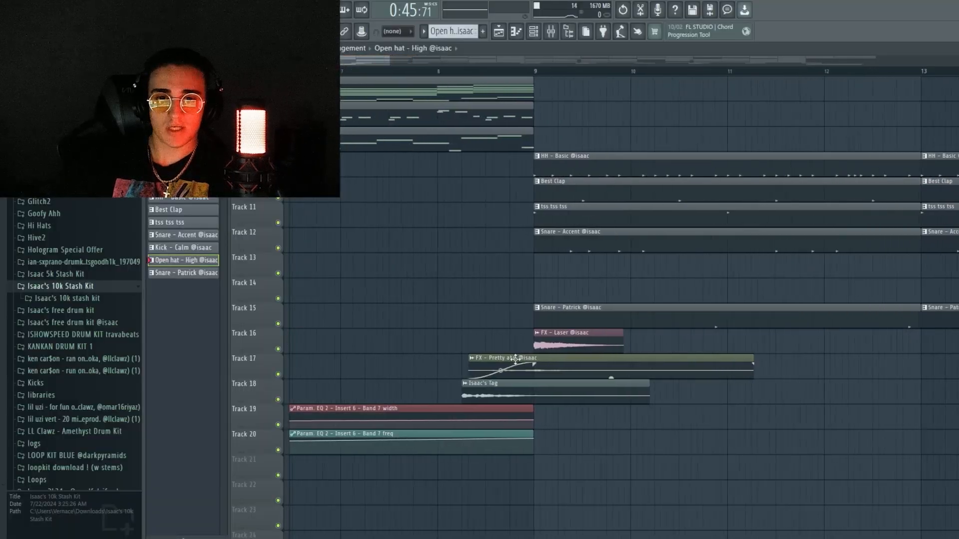
{"action": "double_click", "coordinate": [572, 358]}
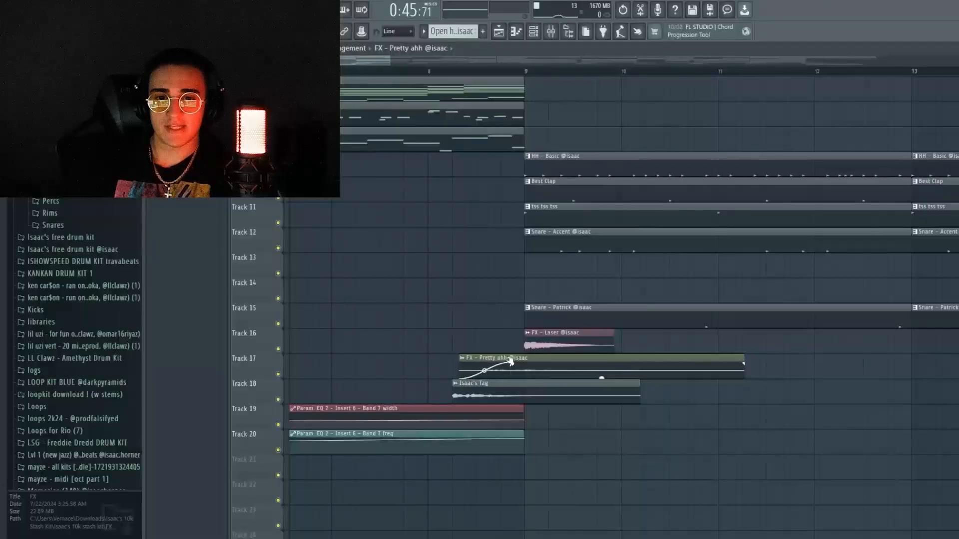
{"action": "double_click", "coordinate": [502, 365]}
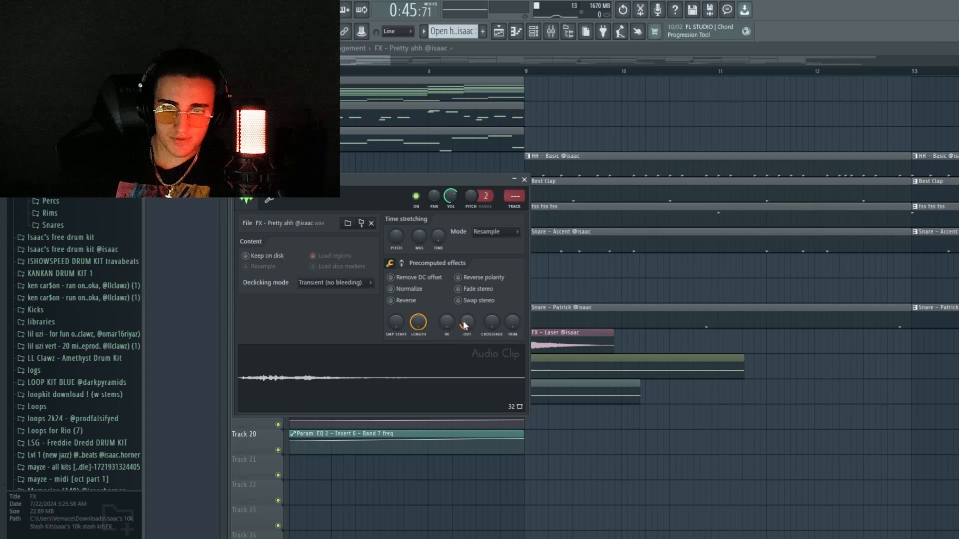
{"action": "left_click", "coordinate": [524, 180]}
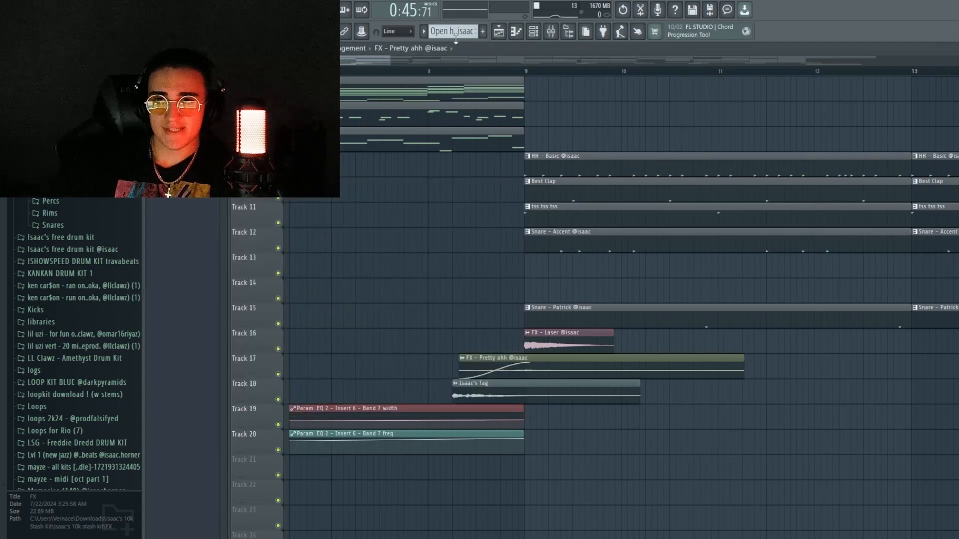
- Place the playhead at the start of the FX - Pretty ahh riser before bar 9 and review the surrounding arrangement
{"action": "left_click", "coordinate": [454, 70]}
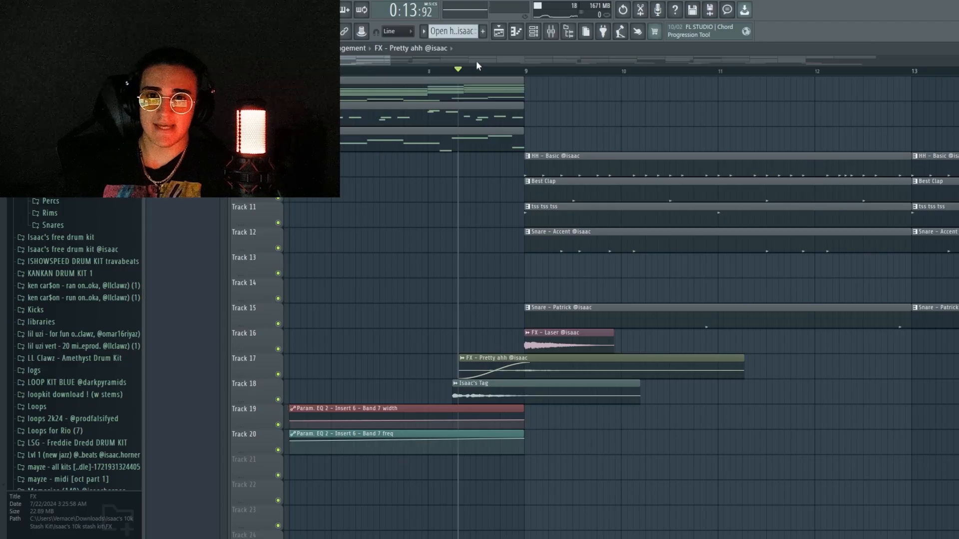
{"action": "scroll", "coordinate": [464, 328], "scroll_direction": "down", "scroll_amount": 5}
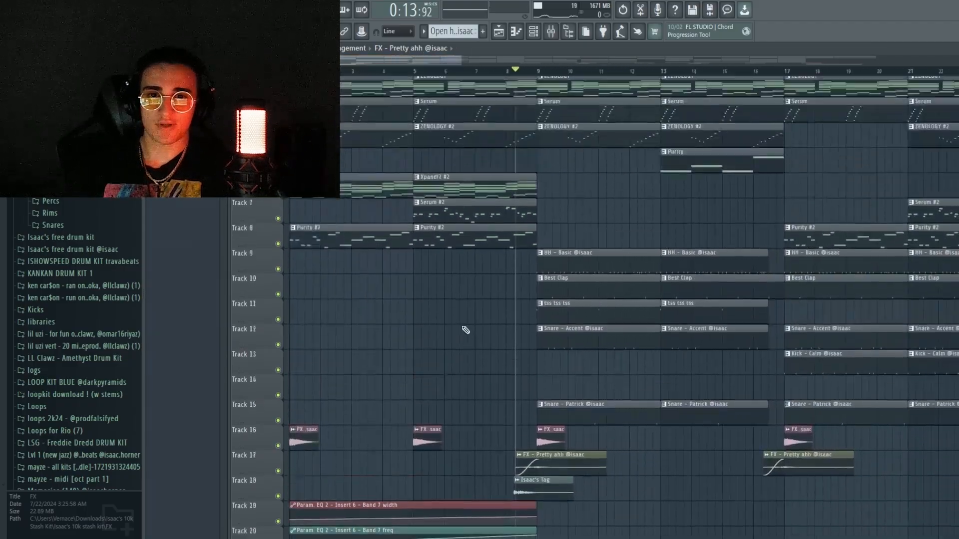
{"action": "scroll", "coordinate": [464, 327], "scroll_direction": "up", "scroll_amount": 3}
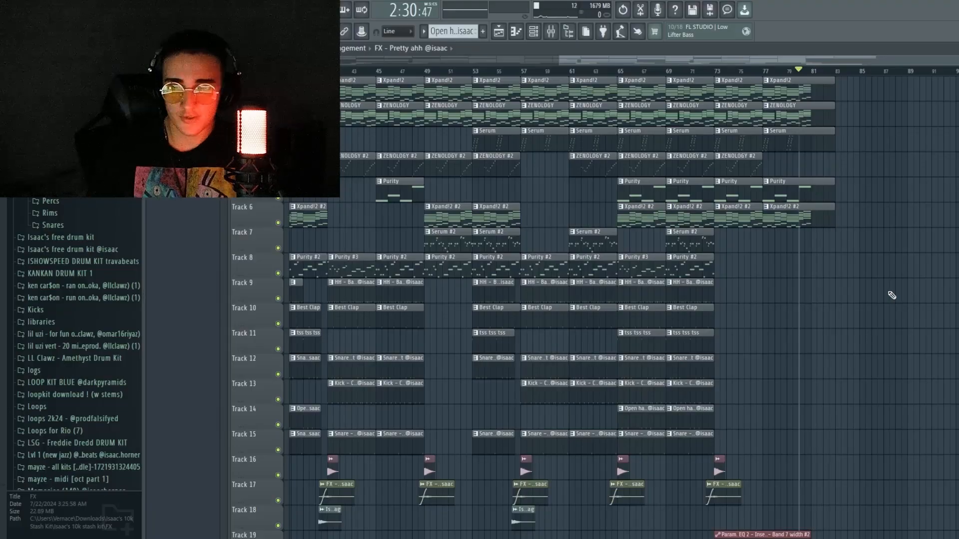
{"action": "scroll", "coordinate": [586, 76], "scroll_direction": "left", "scroll_amount": 10}
{"action": "scroll", "coordinate": [595, 75], "scroll_direction": "up", "scroll_amount": 4}
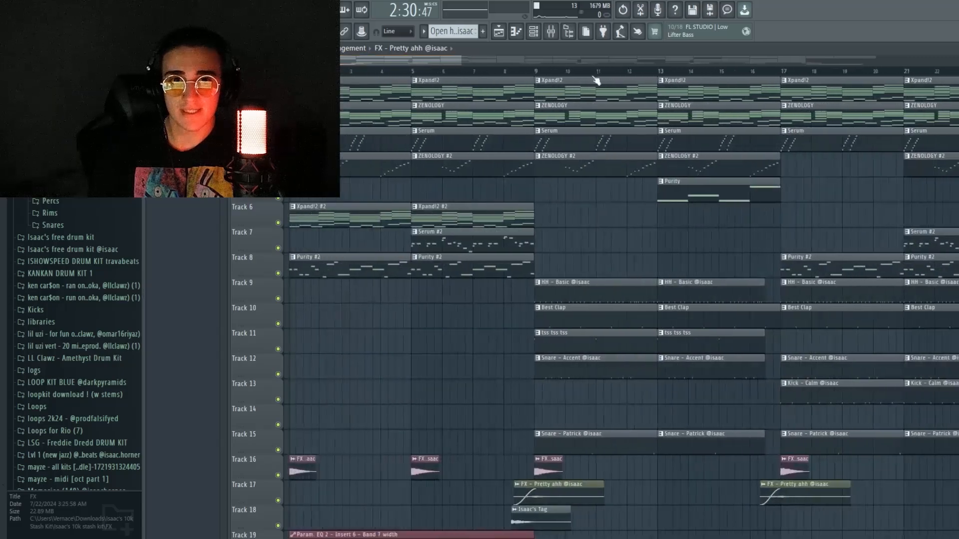
- Highlight the drum clips of two successive sections in the arrangement and clear the selection
{"action": "scroll", "coordinate": [545, 105], "scroll_direction": "down", "scroll_amount": 3}
{"action": "left_click_drag", "start_coordinate": [544, 478], "coordinate": [475, 256]}
{"action": "scroll", "coordinate": [576, 396], "scroll_direction": "right", "scroll_amount": 2}
{"action": "scroll", "coordinate": [577, 396], "scroll_direction": "right", "scroll_amount": 5}
{"action": "left_click_drag", "start_coordinate": [577, 476], "coordinate": [459, 277]}
{"action": "left_click", "coordinate": [578, 478], "text": "ctrl"}
{"action": "scroll", "coordinate": [564, 75], "scroll_direction": "down", "scroll_amount": 2}
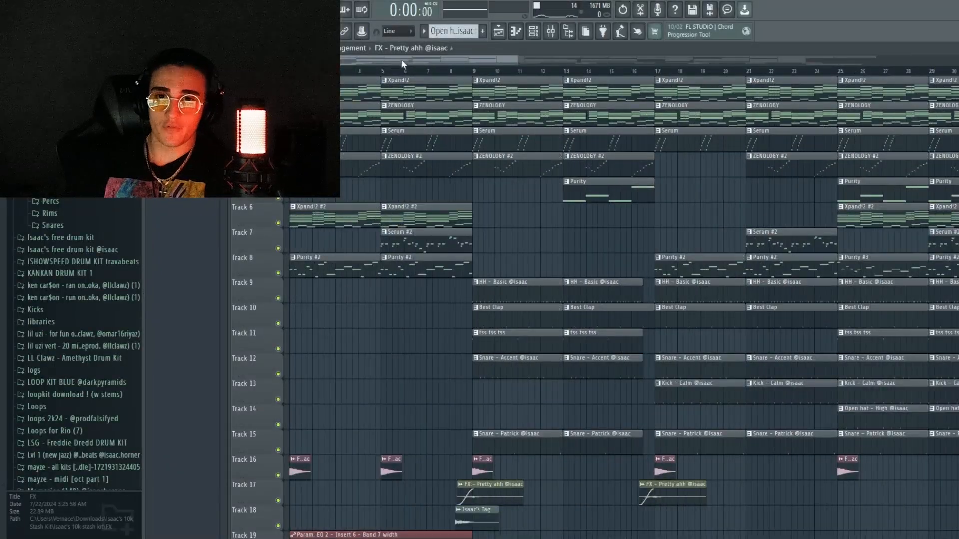
{"action": "scroll", "coordinate": [396, 62], "scroll_direction": "down", "scroll_amount": 1}
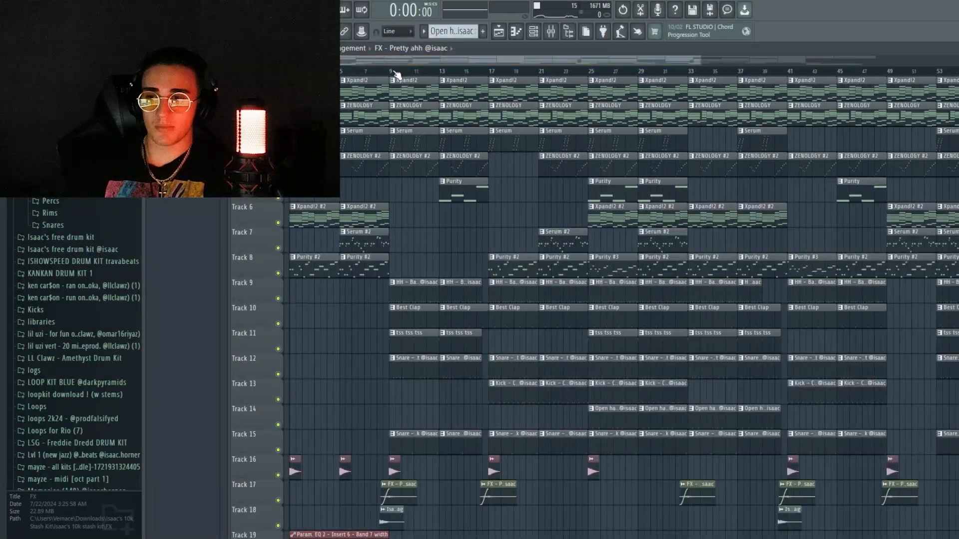